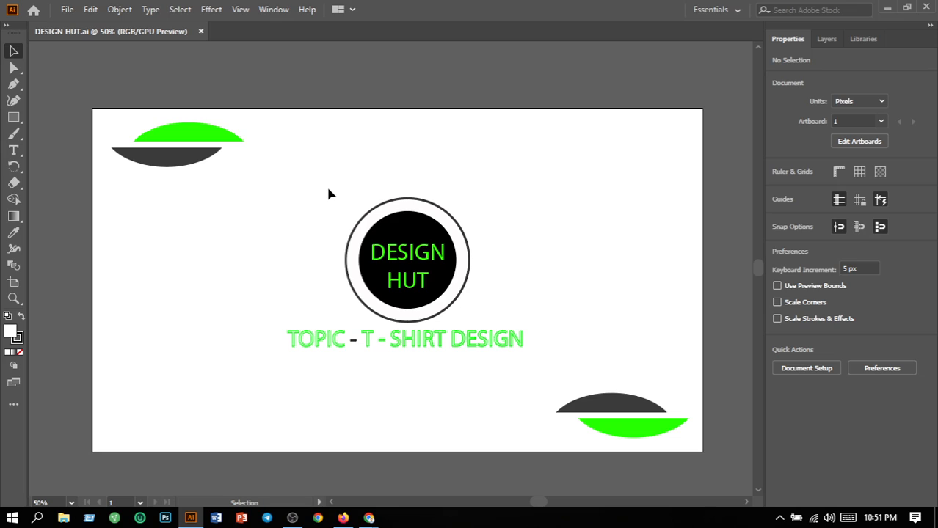
# Step: Replace "T - SHIRT" in the topic line beneath the circular logo with "TYPOGRAPHYCAL LOGO"
pyautogui.click(13, 152)
pyautogui.click(440, 341)
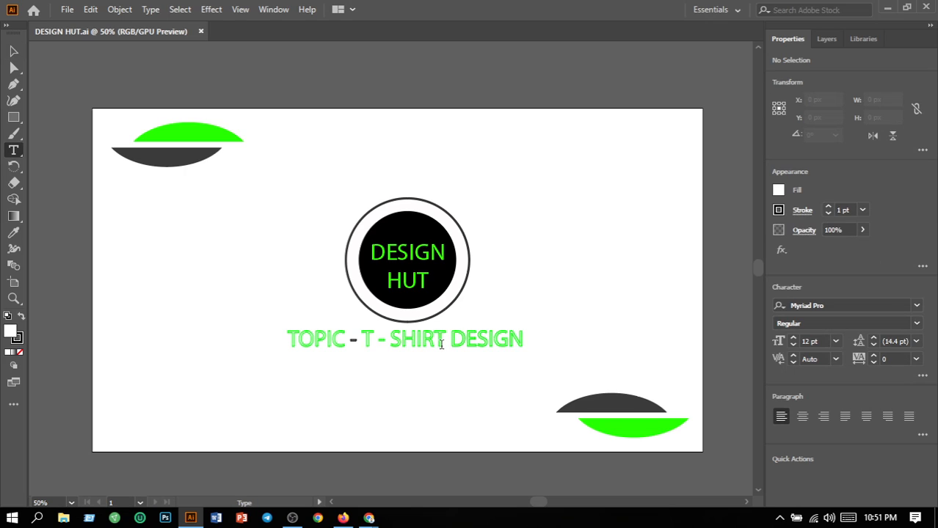
pyautogui.click(445, 339)
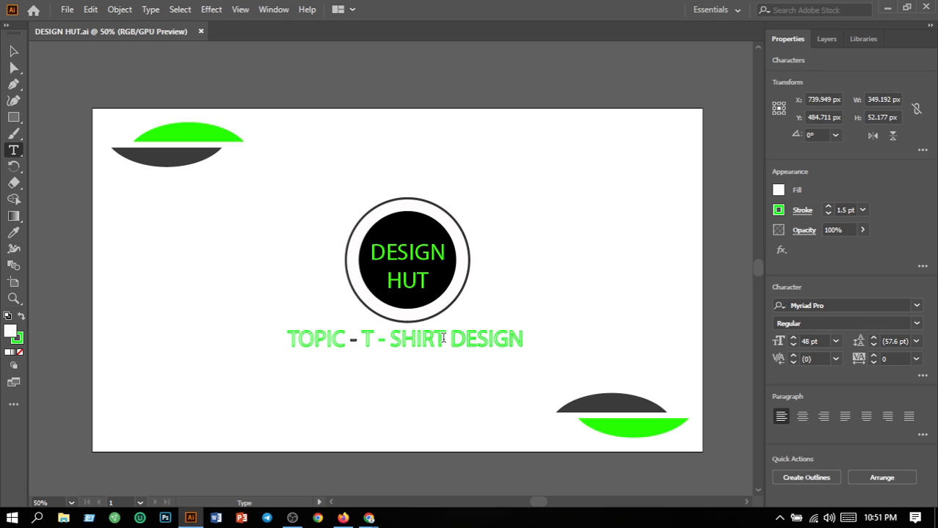
pyautogui.press('BackSpace')
pyautogui.press('BackSpace')
pyautogui.press('BackSpace')
pyautogui.press('BackSpace')
pyautogui.press('BackSpace')
pyautogui.press('BackSpace')
pyautogui.press('BackSpace')
pyautogui.press('BackSpace')
pyautogui.press('BackSpace')
pyautogui.press('BackSpace')
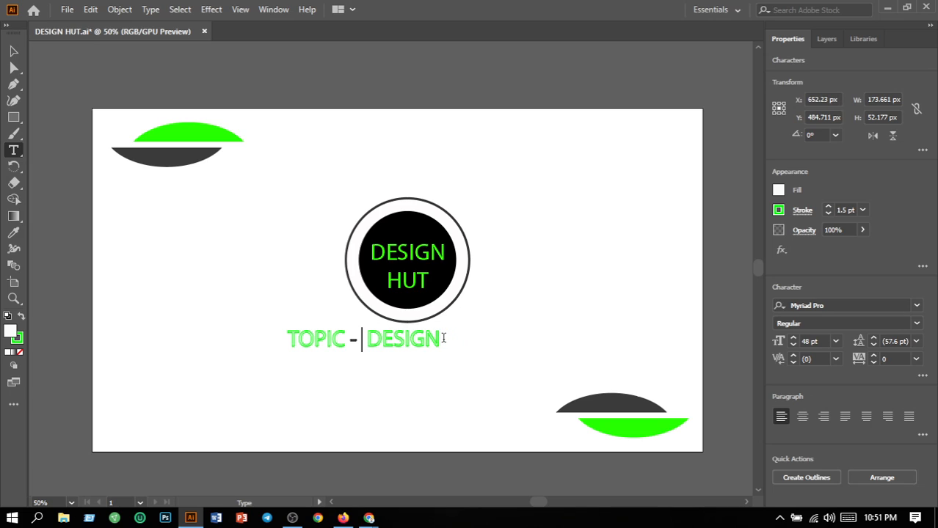
pyautogui.write('TY ')
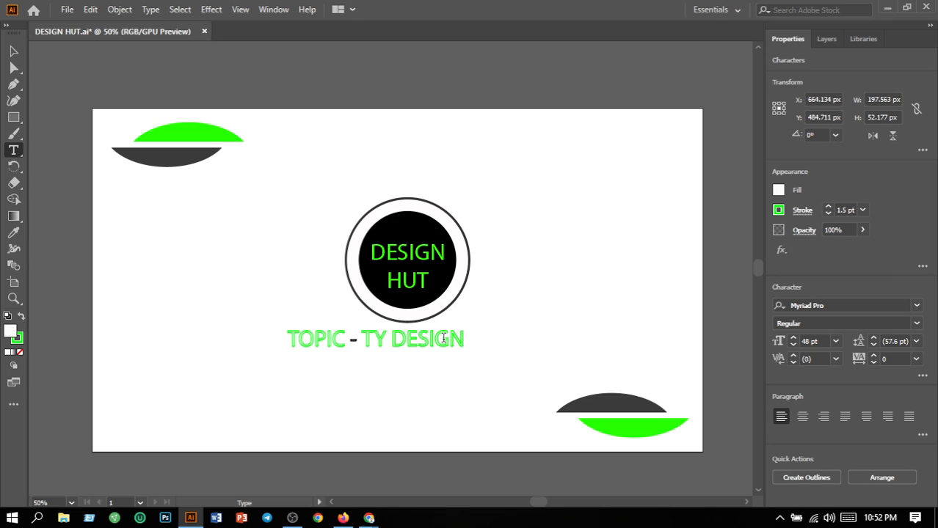
pyautogui.write('POGRAP')
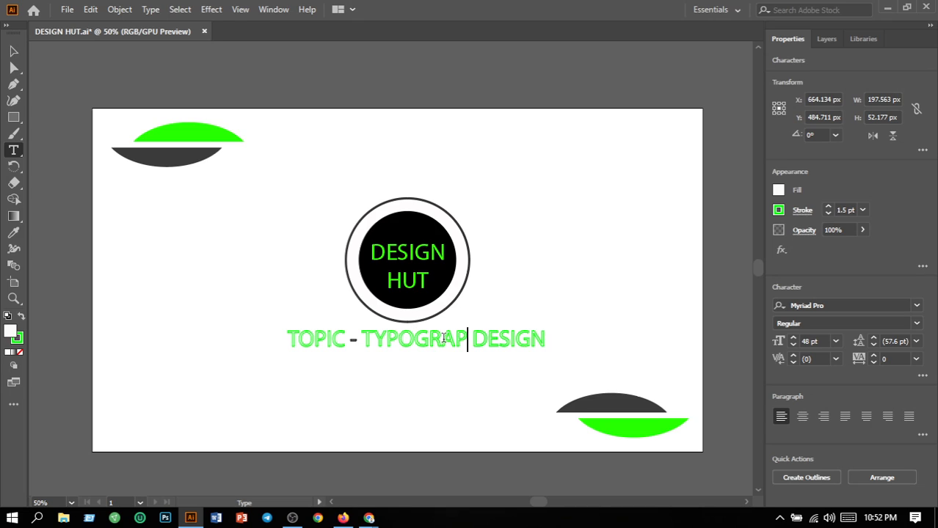
pyautogui.write('HYCAL')
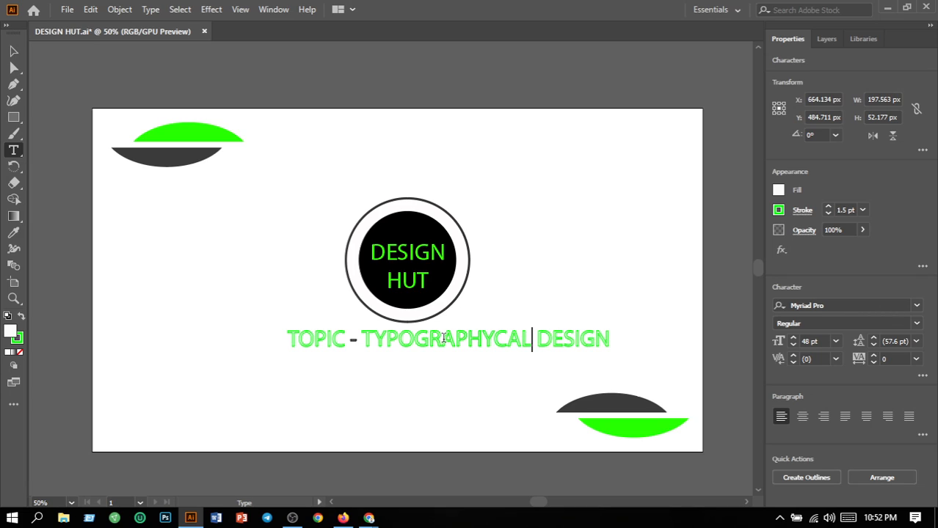
pyautogui.write(' LOG ')
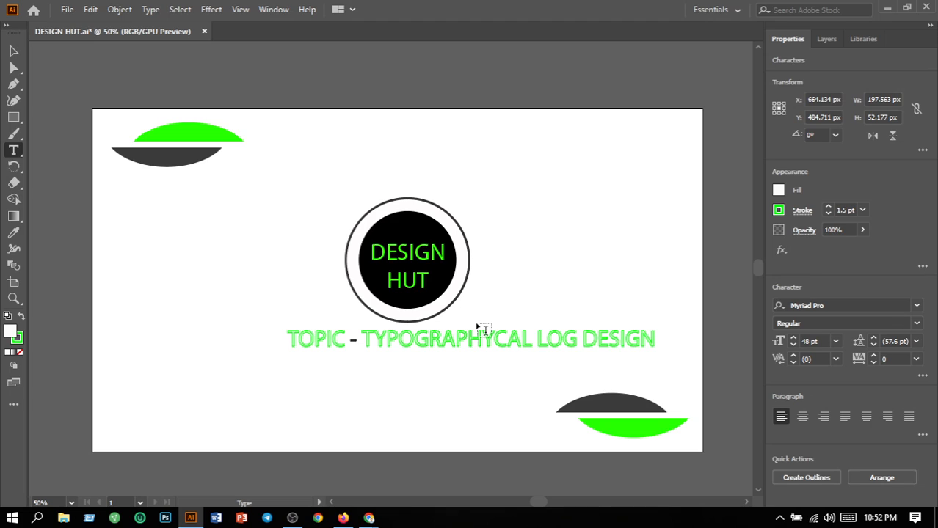
pyautogui.write('O')
# Step: Shift both parts of the topic line horizontally until the whole line is centred under the circular logo
pyautogui.click(13, 51)
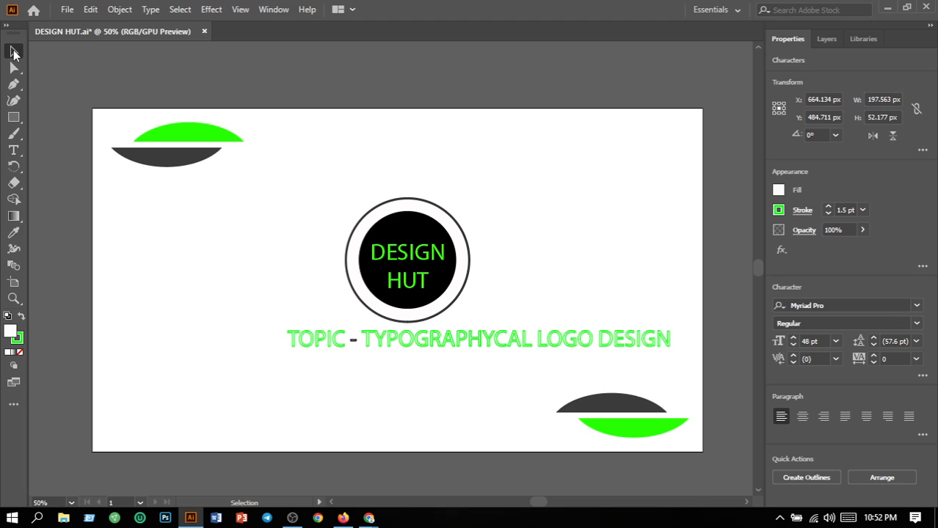
pyautogui.moveTo(235, 325); pyautogui.dragTo(496, 354)
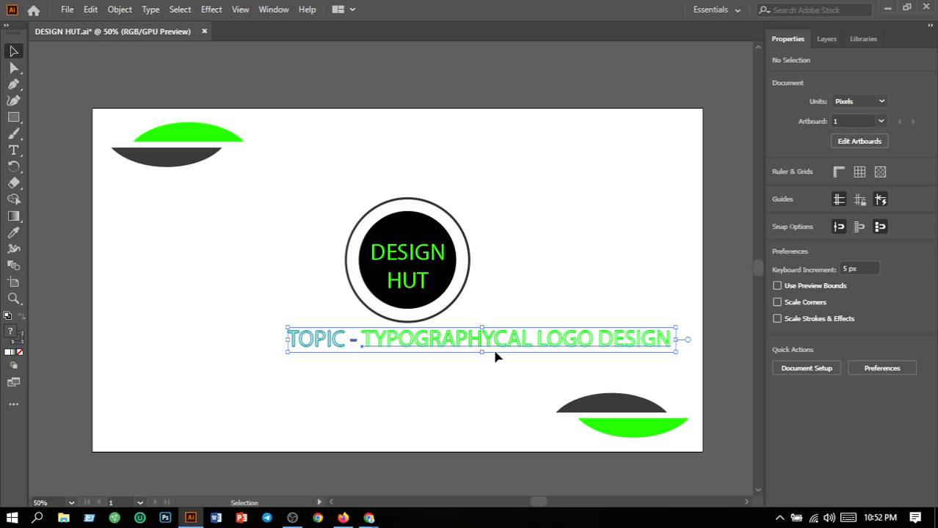
pyautogui.press('Left')
pyautogui.press('Left')
pyautogui.press('Left')
pyautogui.press('Left')
pyautogui.press('Left')
pyautogui.press('Left')
pyautogui.press('Left')
pyautogui.press('Left')
pyautogui.press('Left')
pyautogui.press('Left')
pyautogui.press('Left')
pyautogui.press('Left')
pyautogui.press('Left')
pyautogui.press('Left')
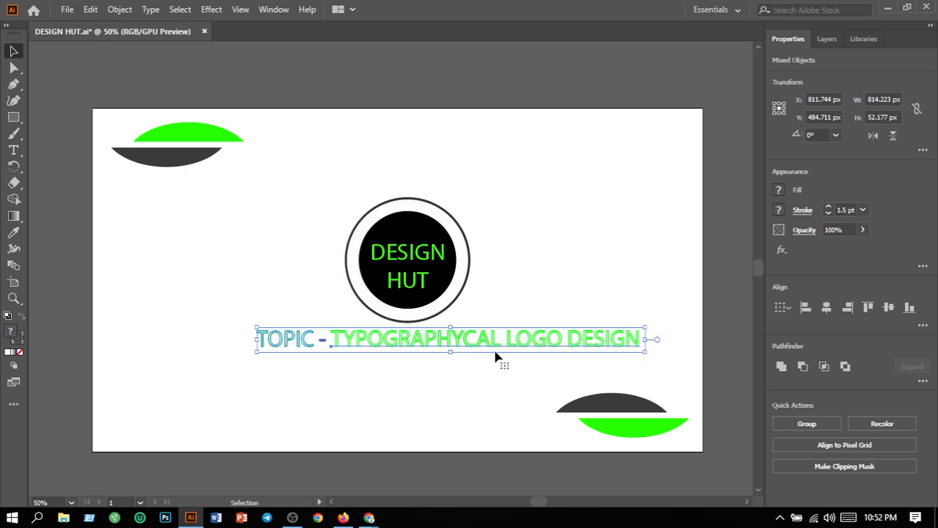
pyautogui.press('Left')
pyautogui.press('Left')
pyautogui.press('Left')
pyautogui.press('Left')
pyautogui.press('Left')
pyautogui.press('Left')
pyautogui.press('Left')
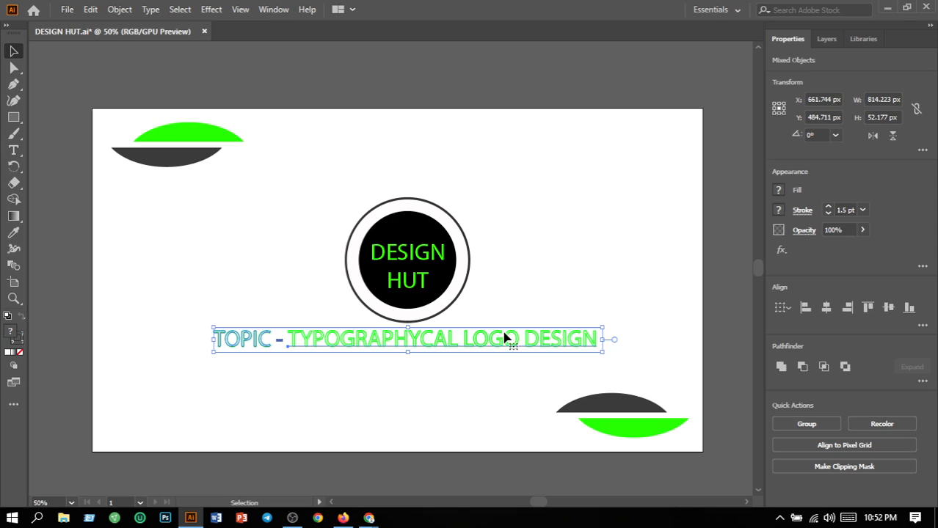
pyautogui.click(538, 243)
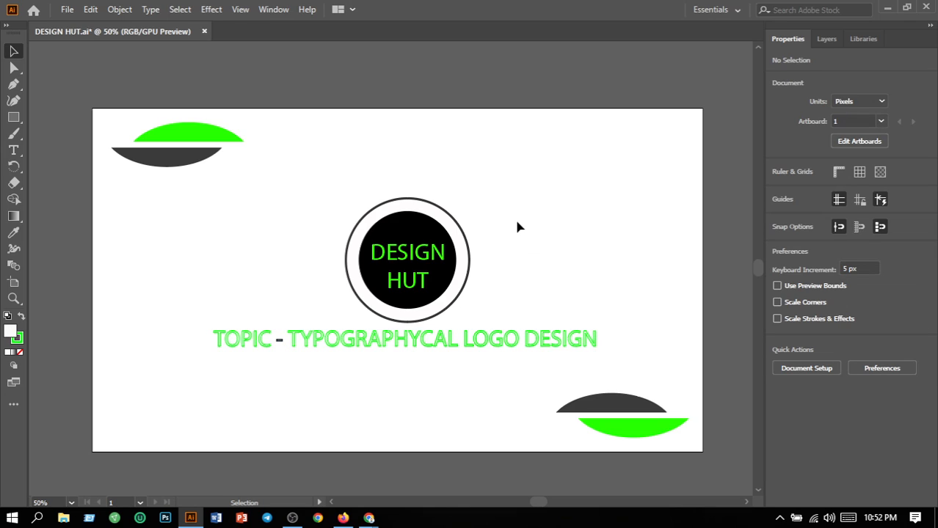
# Step: Change the fill of both green arc shapes in the artboard corners to blue 000DFF
pyautogui.click(632, 439)
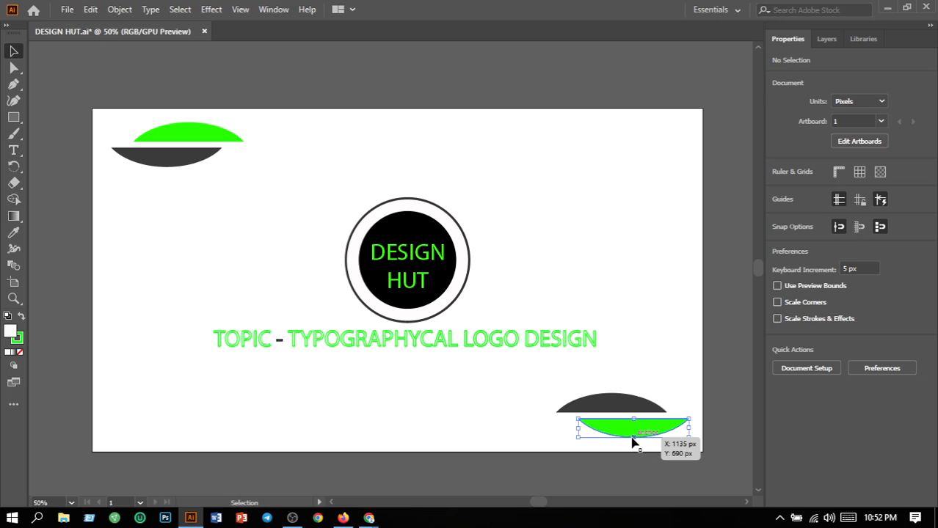
pyautogui.keyDown('shift'); pyautogui.click(211, 143); pyautogui.keyUp('shift')
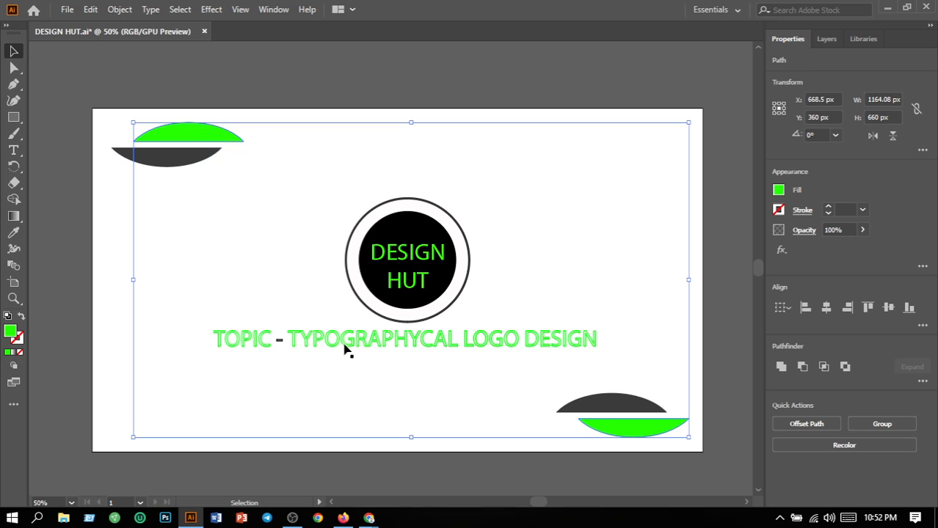
pyautogui.doubleClick(15, 336)
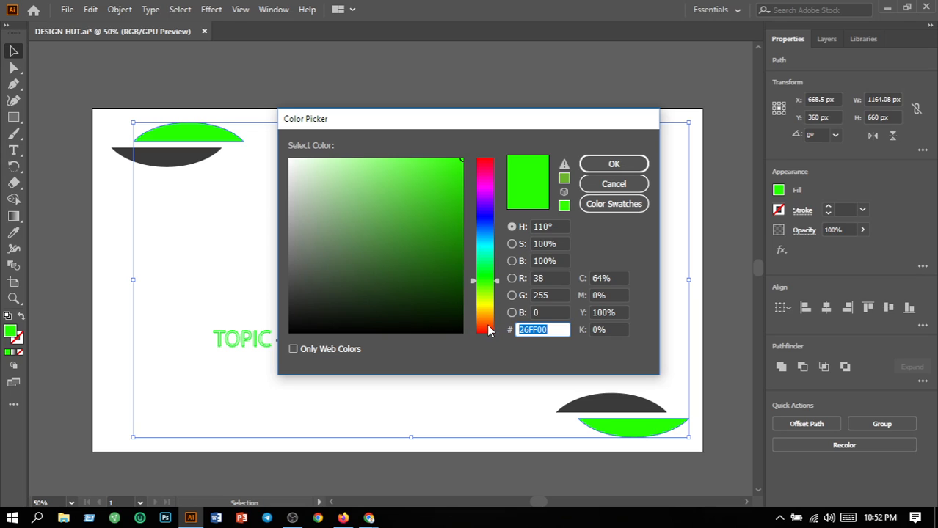
pyautogui.click(488, 219)
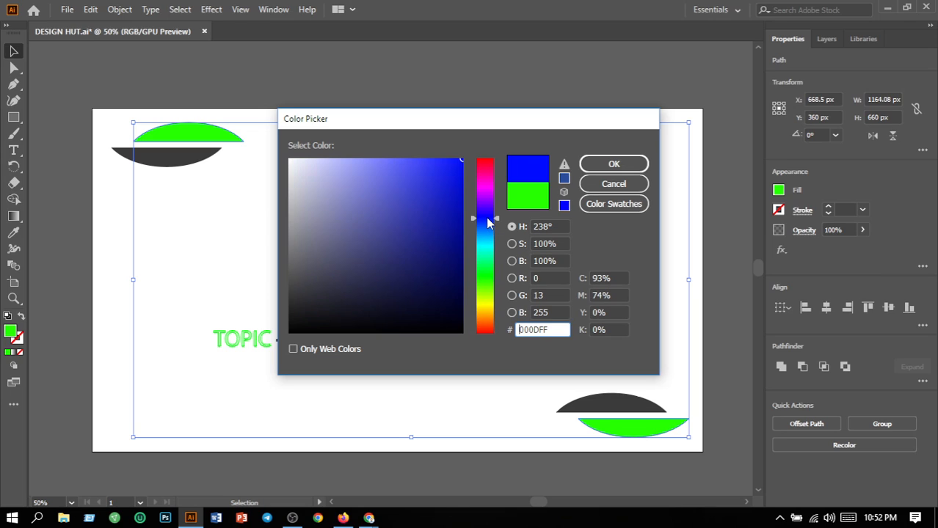
pyautogui.click(609, 168)
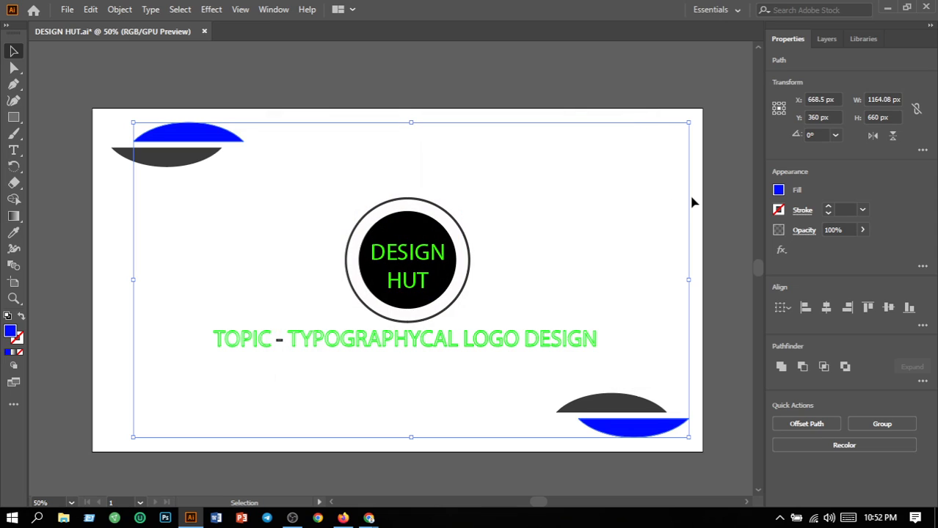
pyautogui.click(700, 204)
# Step: Add a black outline to both dark grey arc shapes in the artboard corners
pyautogui.click(633, 396)
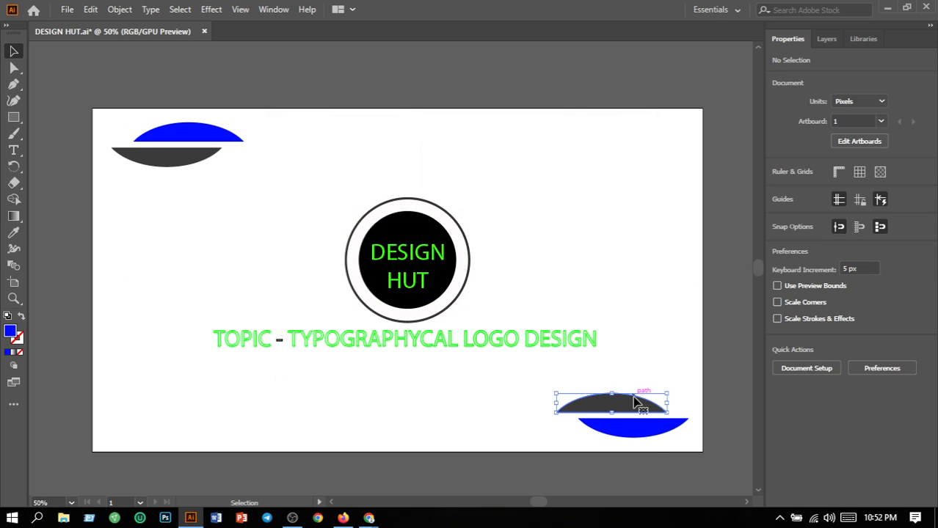
pyautogui.keyDown('shift'); pyautogui.click(162, 155); pyautogui.keyUp('shift')
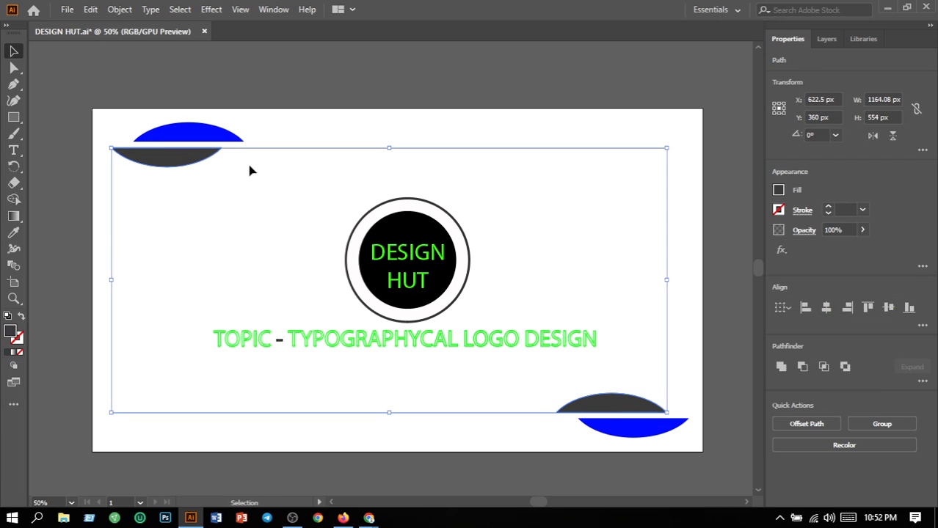
pyautogui.click(779, 210)
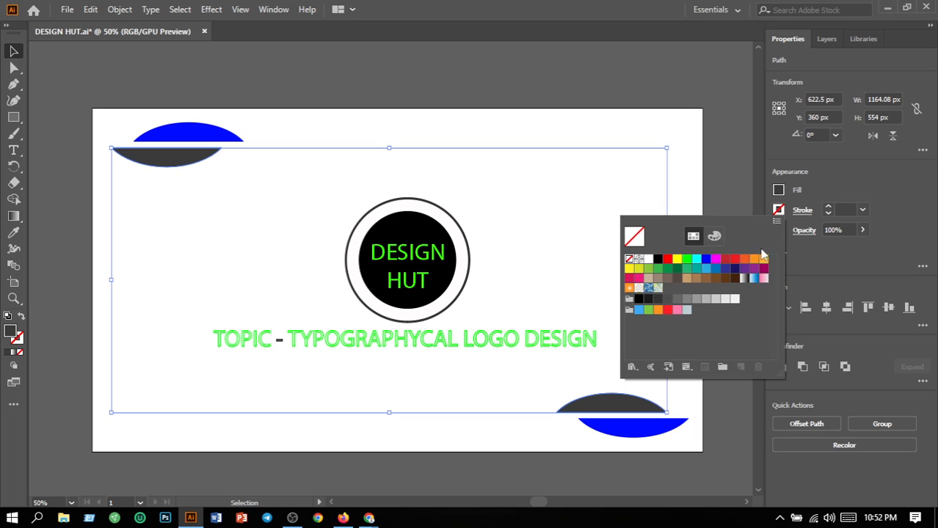
pyautogui.click(657, 260)
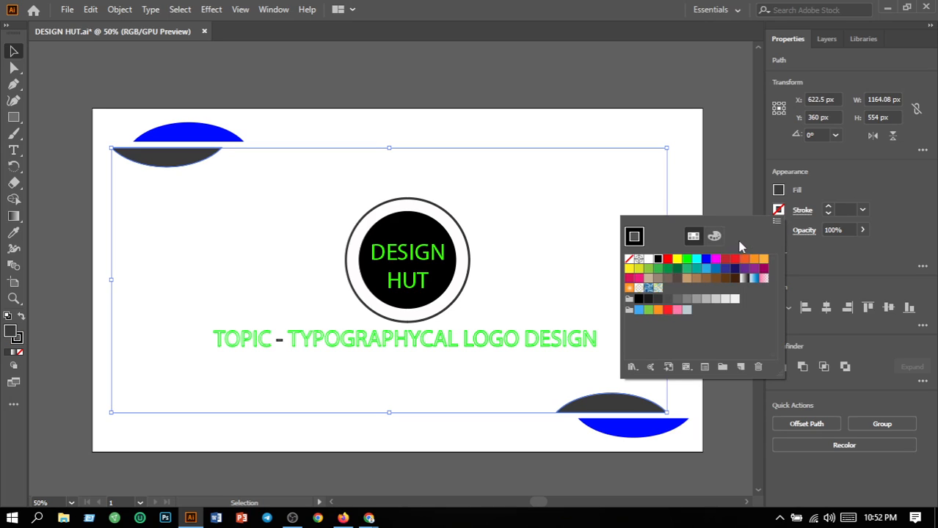
pyautogui.click(846, 212)
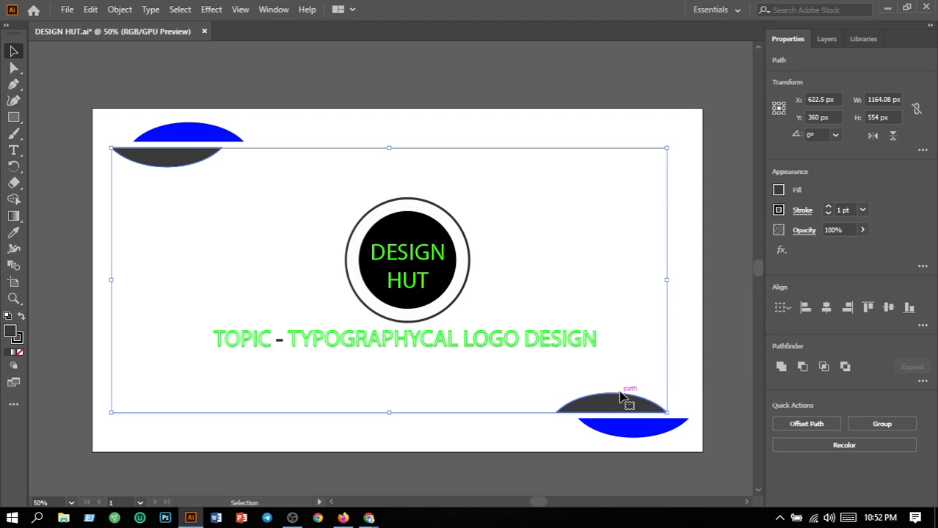
# Step: Change the fill of both dark grey arc shapes to near-white F9F9F9
pyautogui.doubleClick(17, 337)
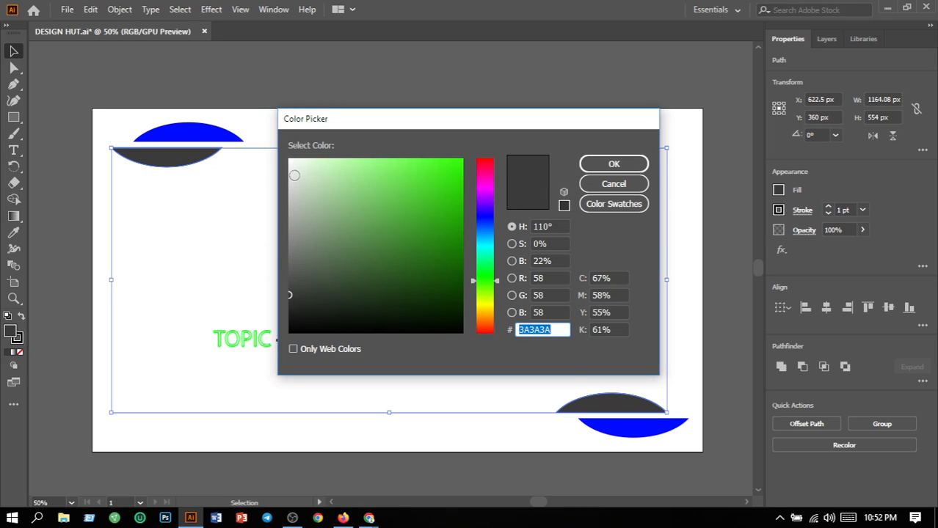
pyautogui.click(288, 161)
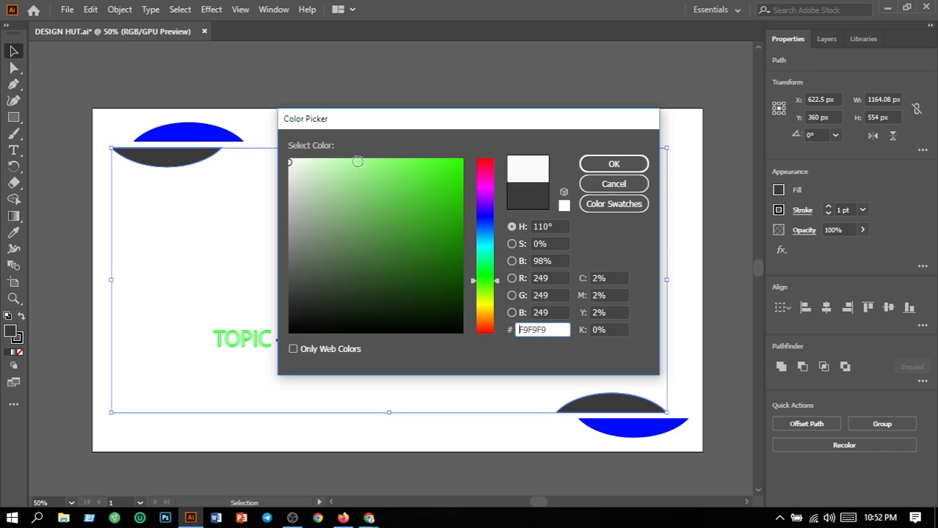
pyautogui.click(613, 163)
pyautogui.click(682, 221)
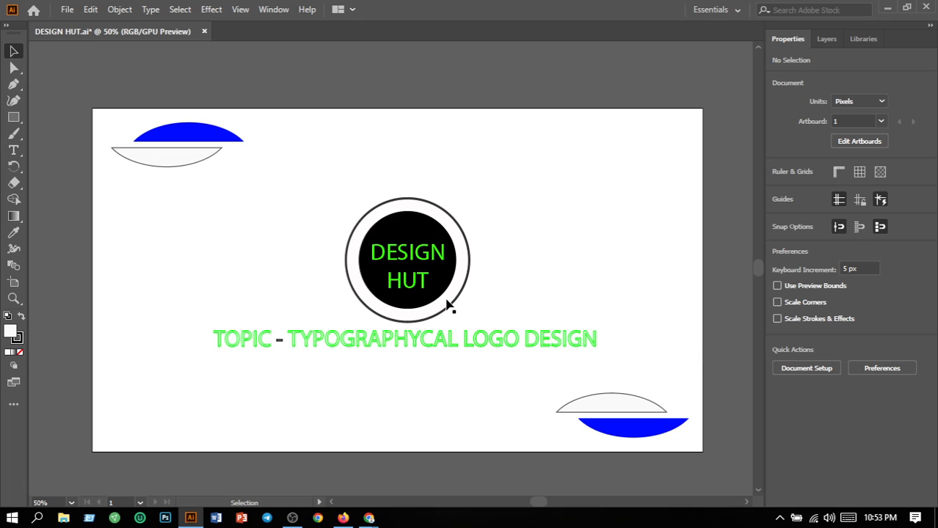
# Step: Recolour the "DESIGN HUT" text inside the black circle with the blue fill 0000FF
pyautogui.click(413, 291)
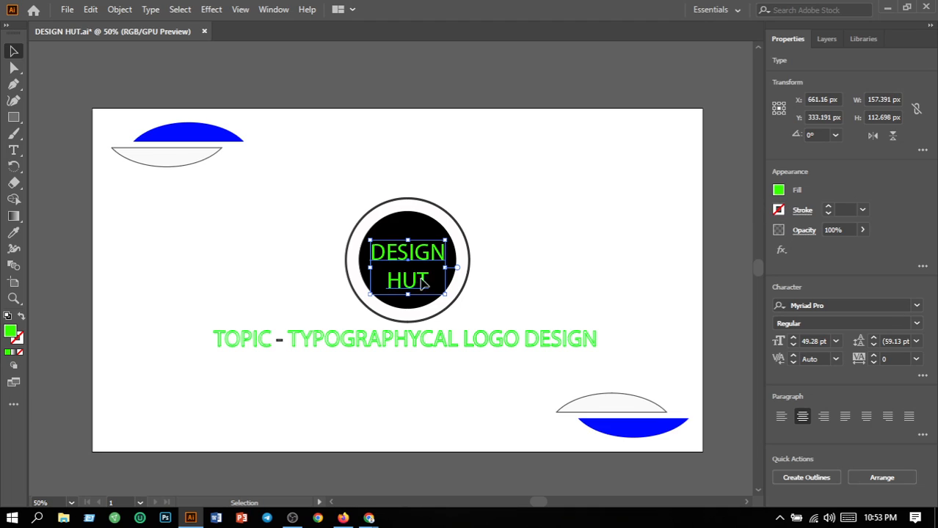
pyautogui.doubleClick(10, 334)
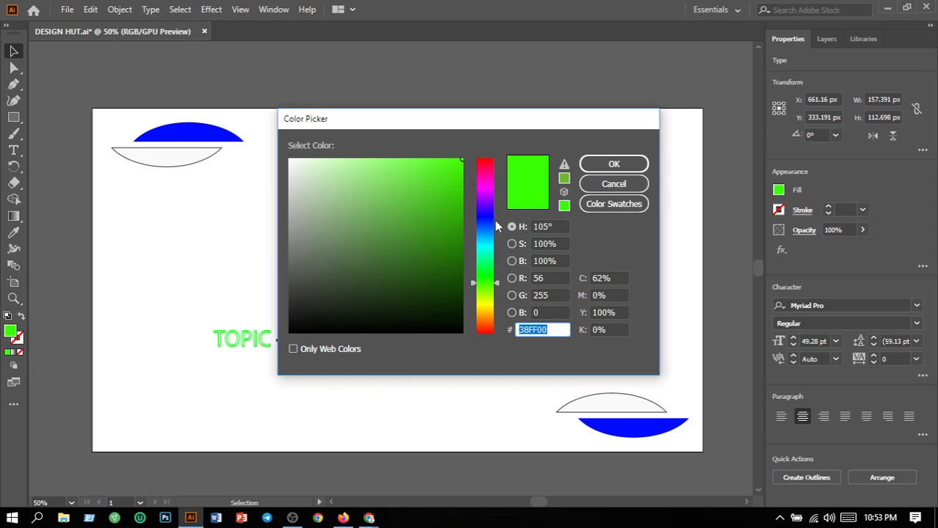
pyautogui.click(485, 217)
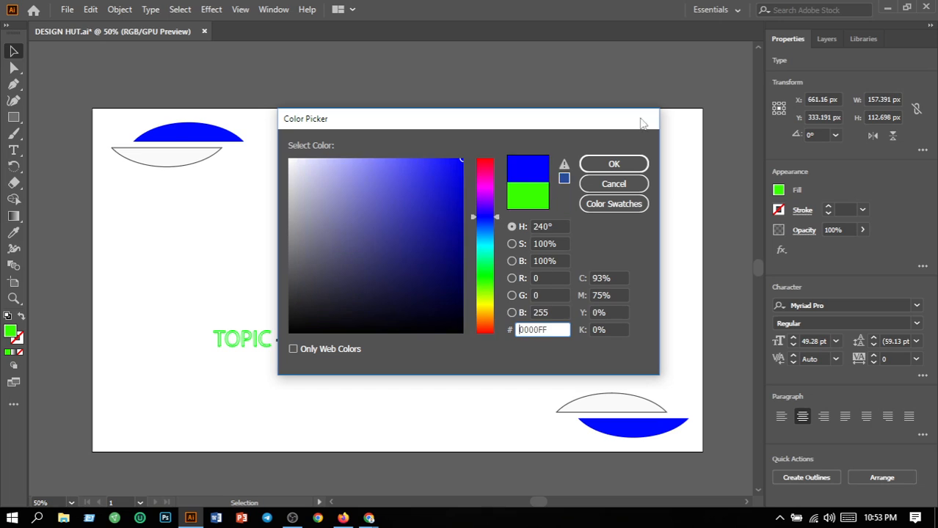
pyautogui.click(621, 166)
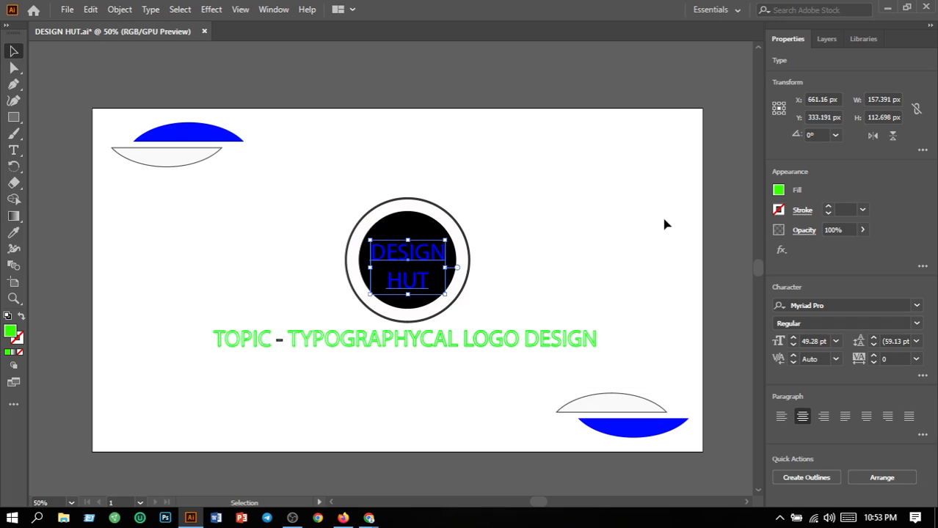
pyautogui.click(589, 389)
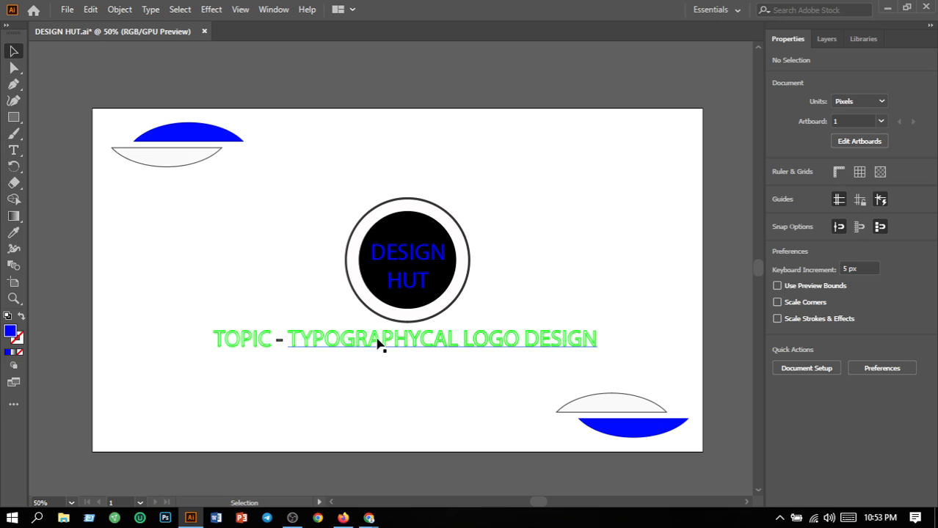
# Step: Set the stroke of both "TOPIC" and "TYPOGRAPHYCAL LOGO DESIGN" to the pure blue swatch
pyautogui.click(380, 345)
pyautogui.keyDown('shift'); pyautogui.click(242, 348); pyautogui.keyUp('shift')
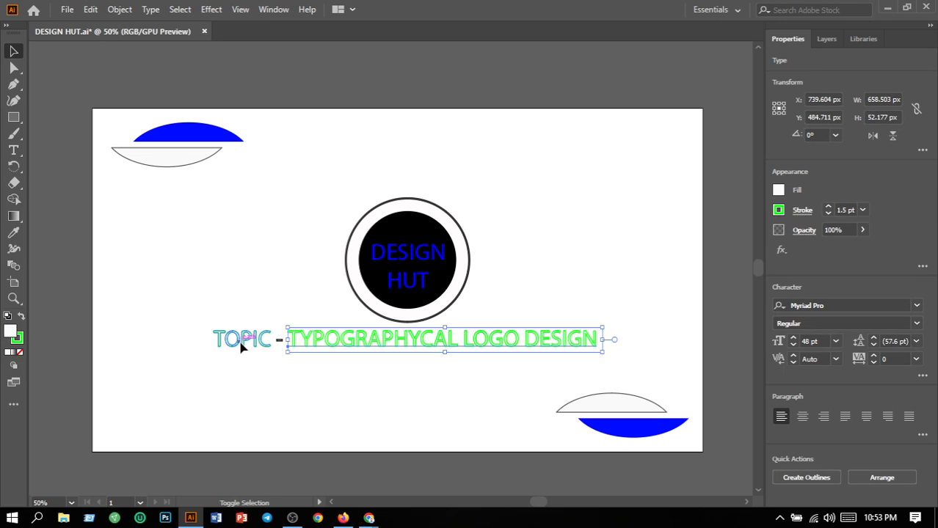
pyautogui.click(778, 211)
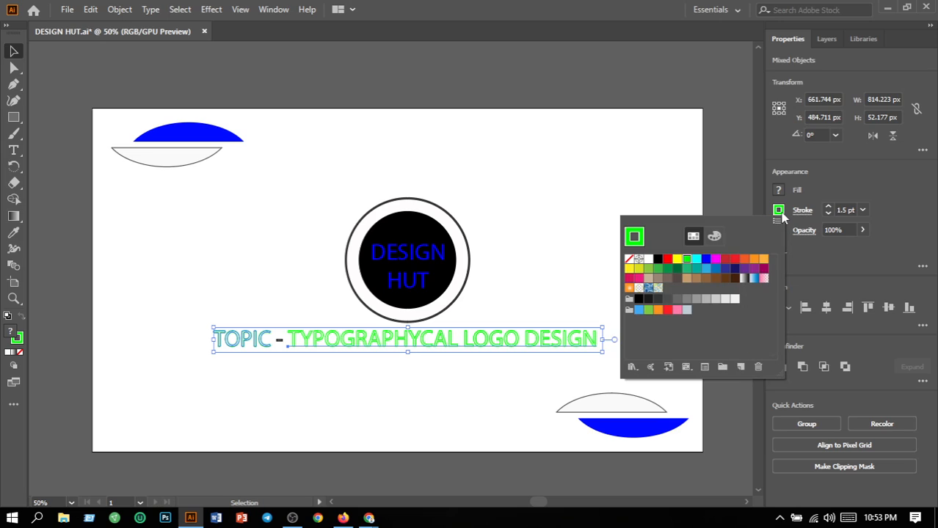
pyautogui.click(706, 259)
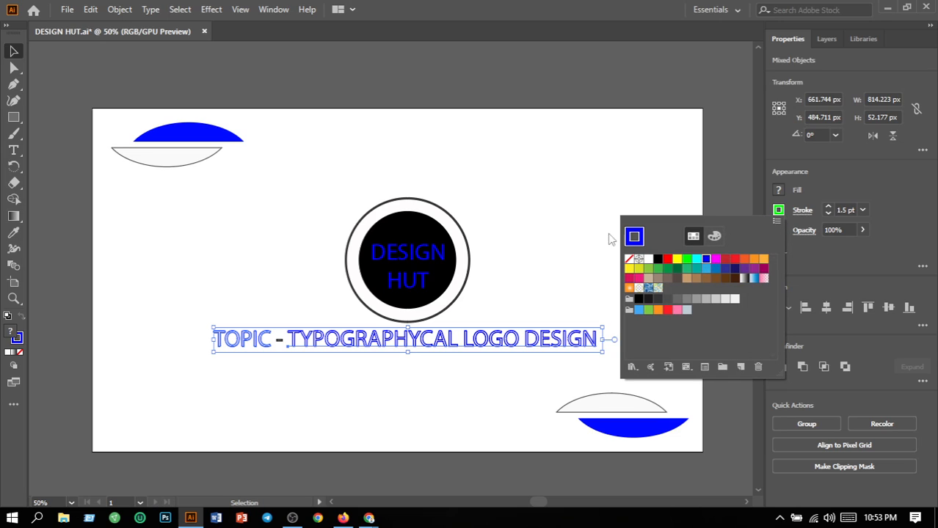
pyautogui.click(555, 232)
pyautogui.click(558, 253)
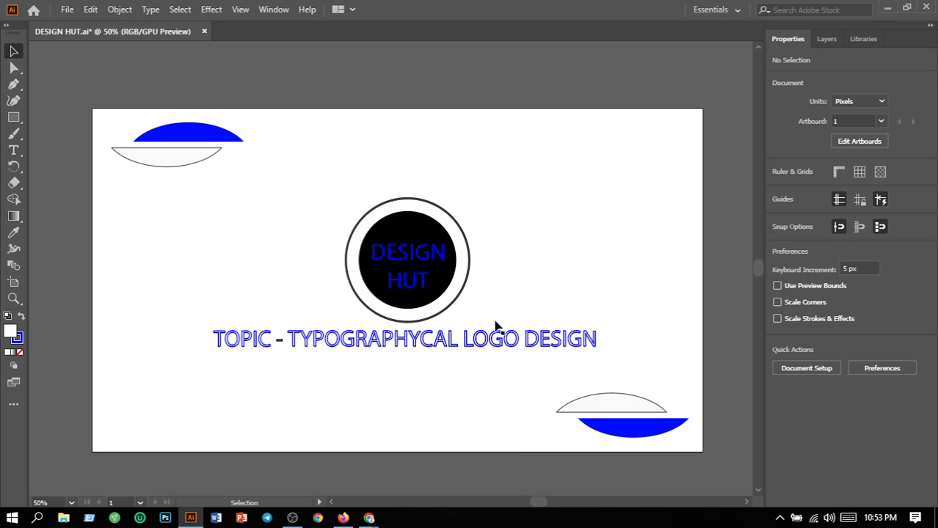
# Step: Save the title card and export all artboards as a 72 ppi PNG with a white background, replacing DESIGN HUT-01.png
pyautogui.click(66, 10)
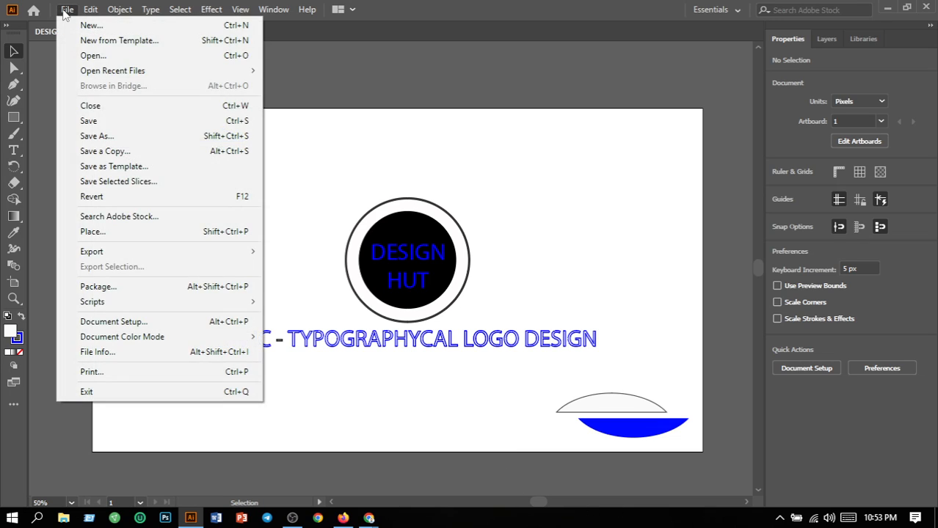
pyautogui.click(86, 122)
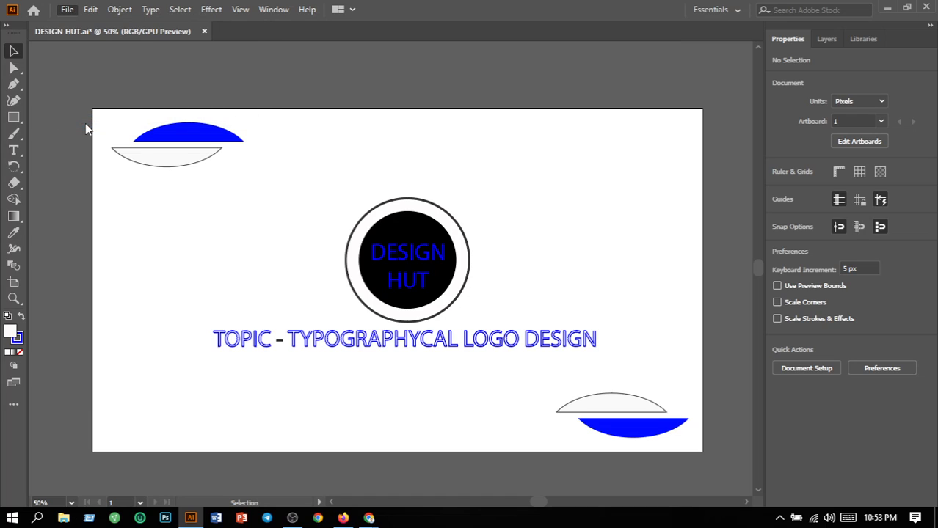
pyautogui.click(66, 10)
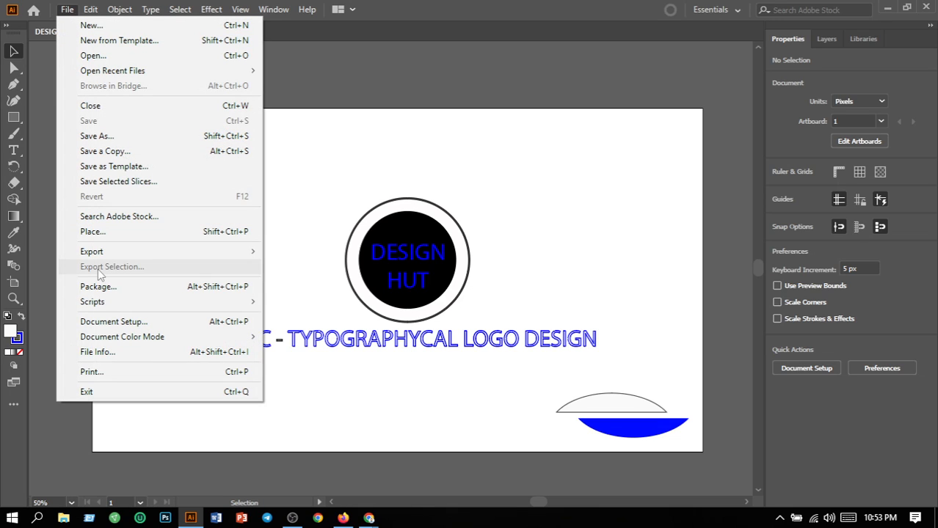
pyautogui.moveTo(123, 252)
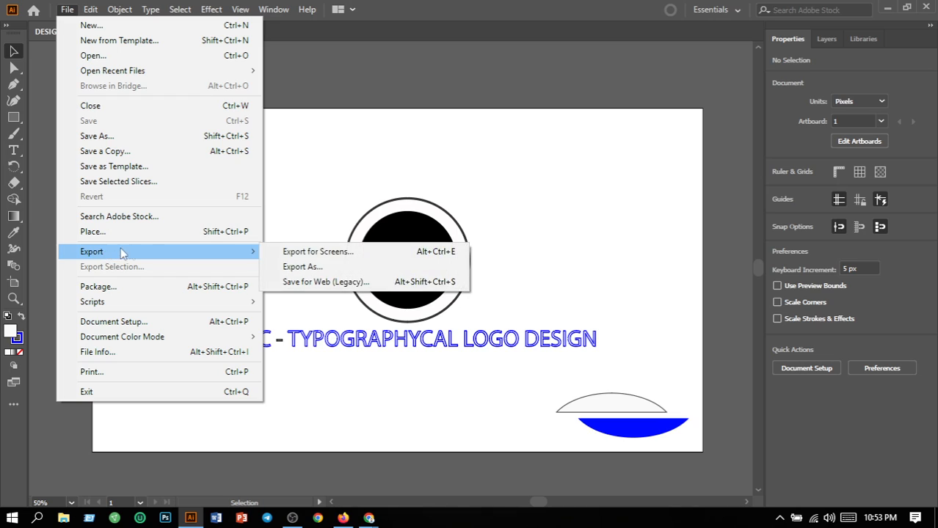
pyautogui.click(338, 266)
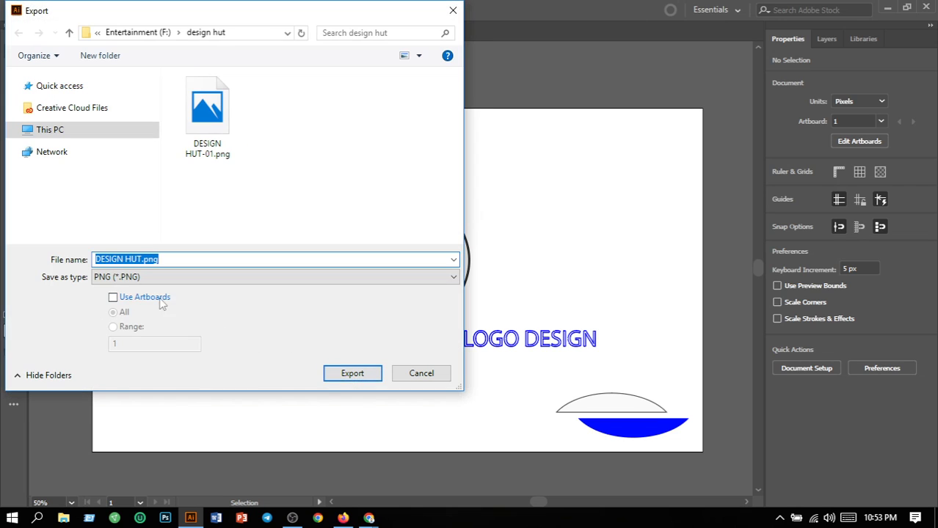
pyautogui.click(114, 299)
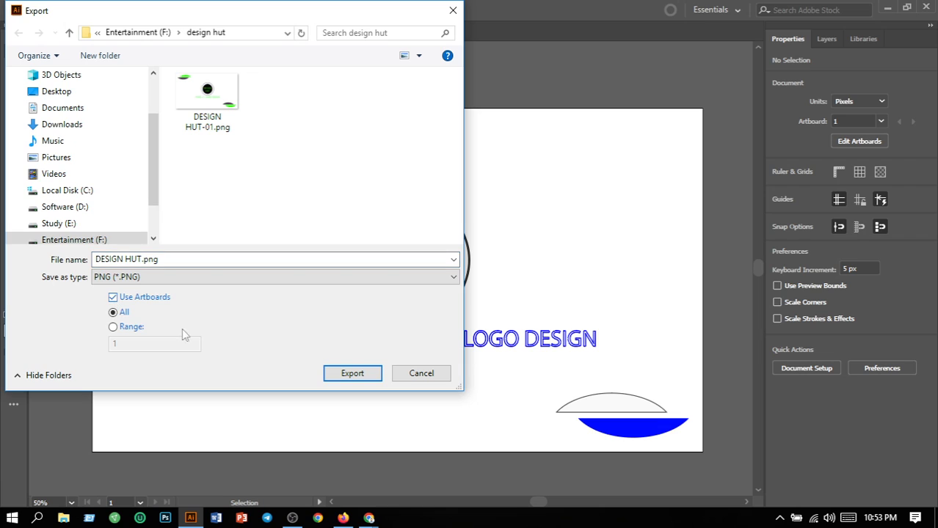
pyautogui.click(357, 377)
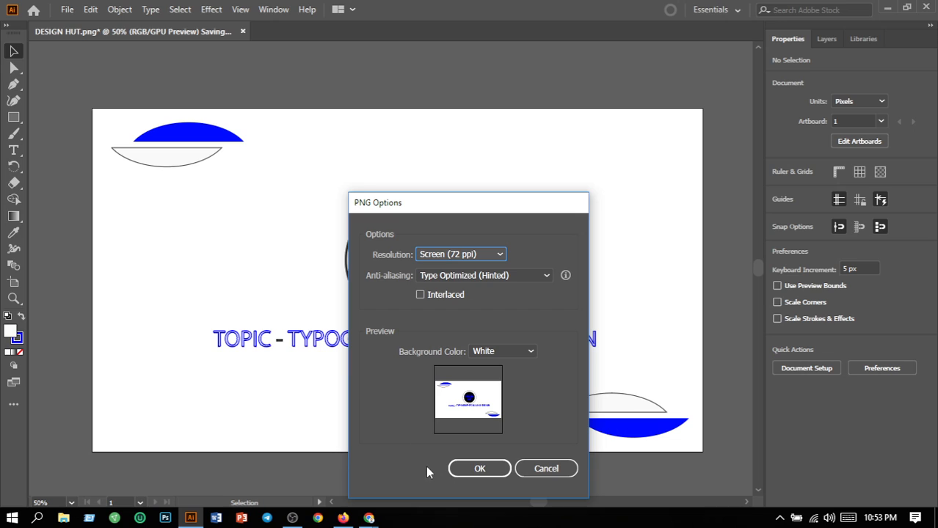
pyautogui.click(491, 465)
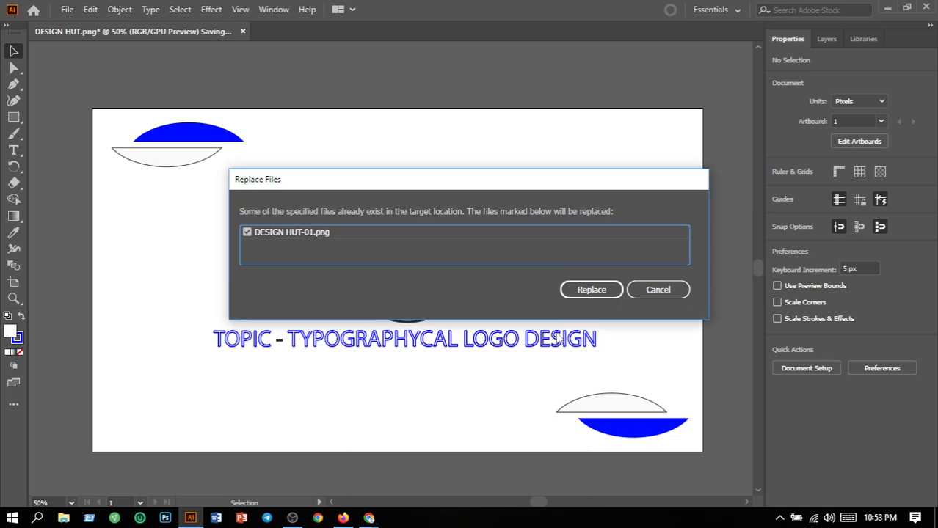
pyautogui.click(611, 294)
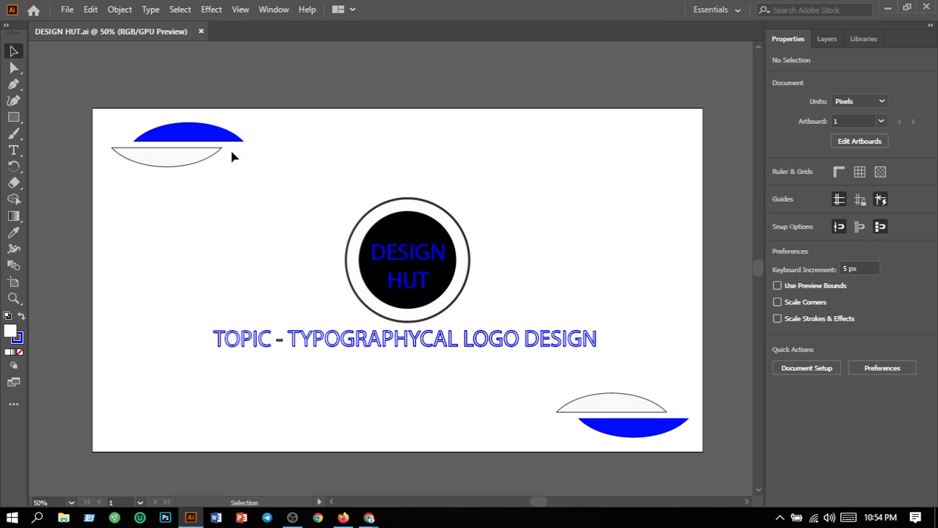
# Step: Create a new document from the recent custom 10 x 10 in preset
pyautogui.click(67, 9)
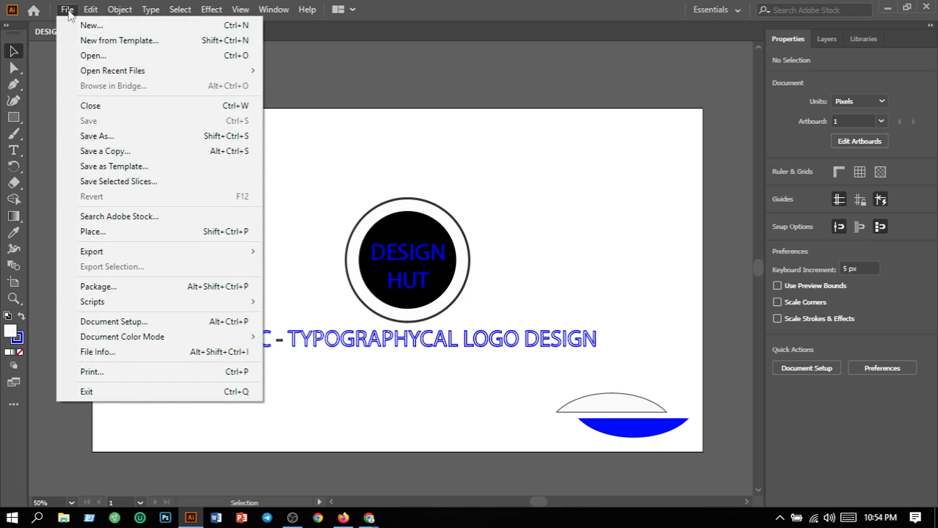
pyautogui.click(93, 28)
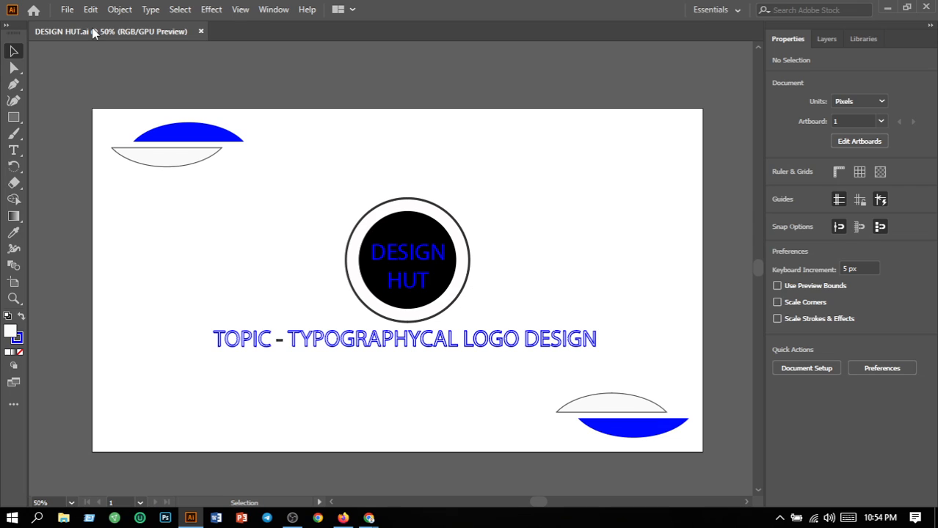
pyautogui.hotkey('ctrl', 'n')
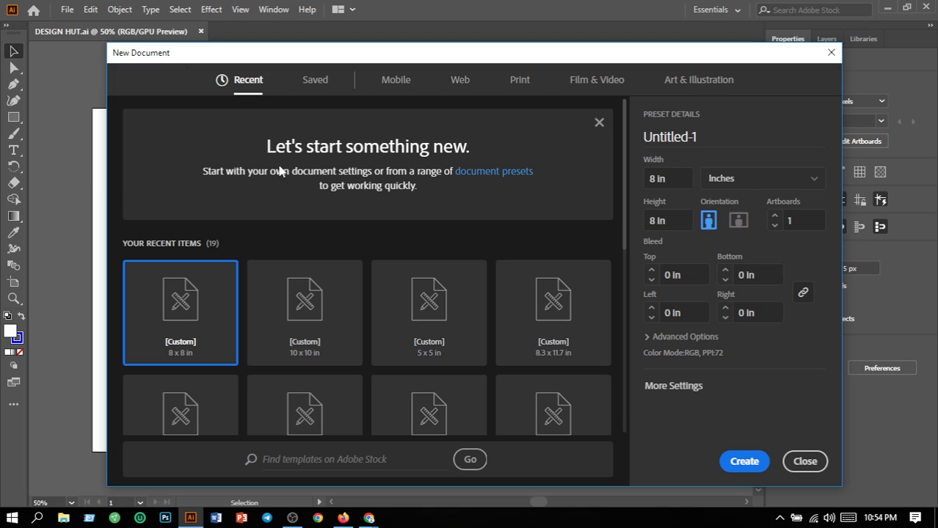
pyautogui.click(296, 319)
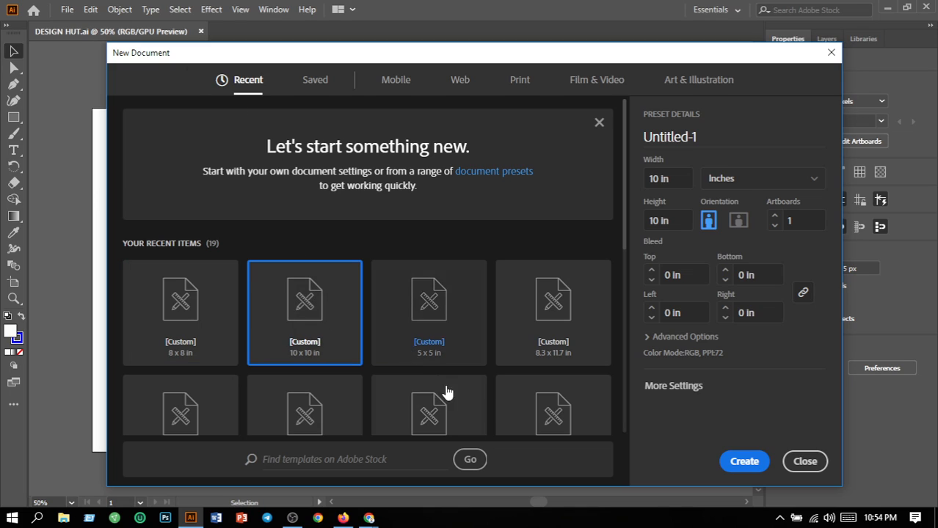
pyautogui.click(753, 471)
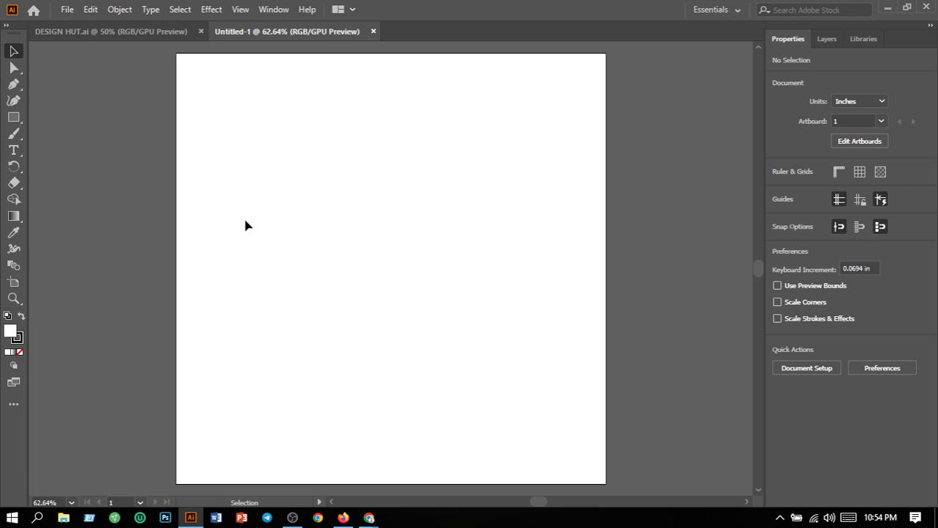
# Step: Add a line of point text reading "DESIGN" near the middle of the blank artboard
pyautogui.click(90, 9)
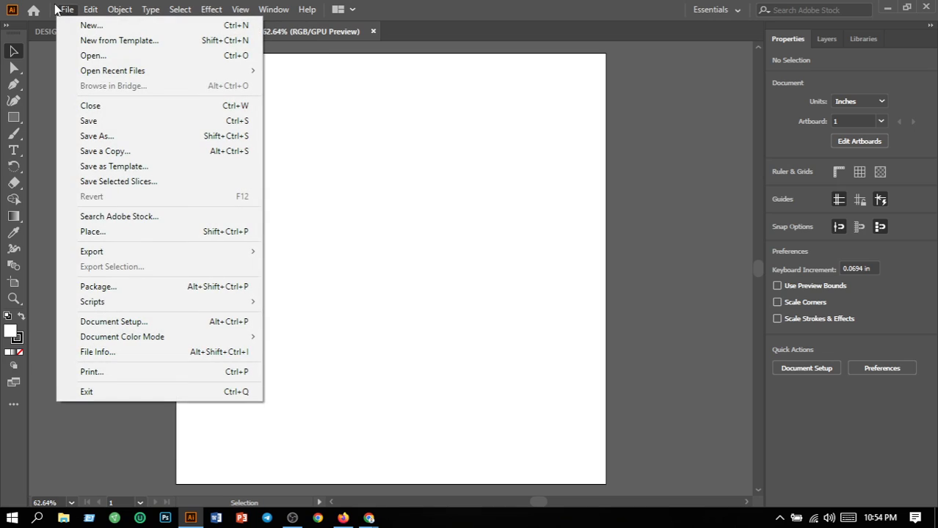
pyautogui.click(15, 150)
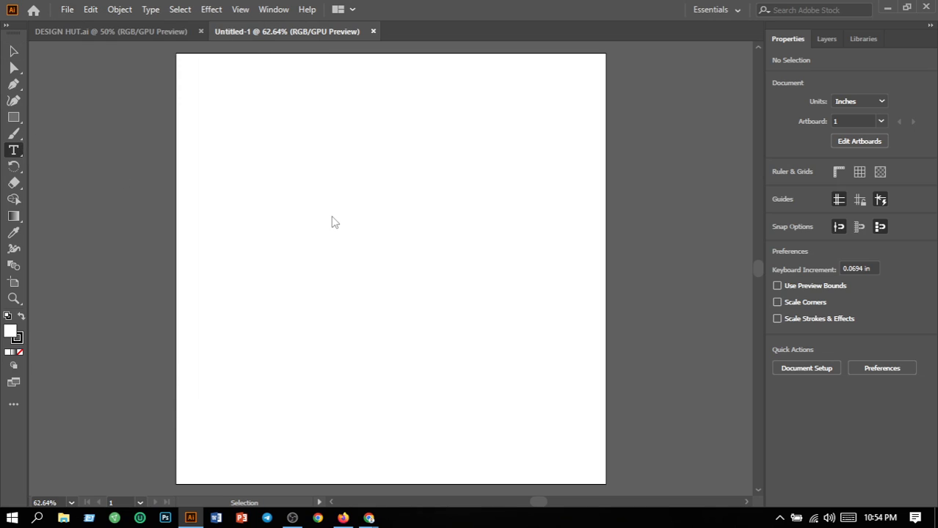
pyautogui.click(327, 264)
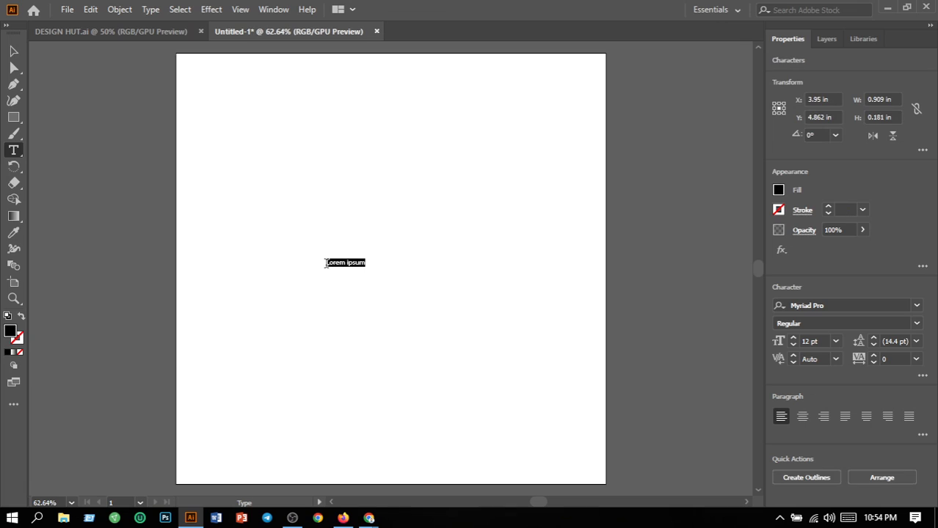
pyautogui.write('Des')
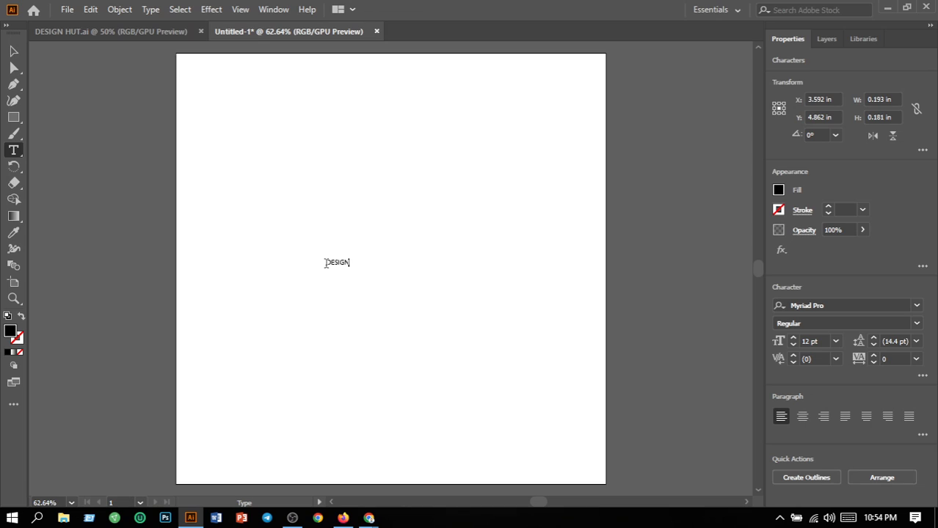
pyautogui.click(14, 53)
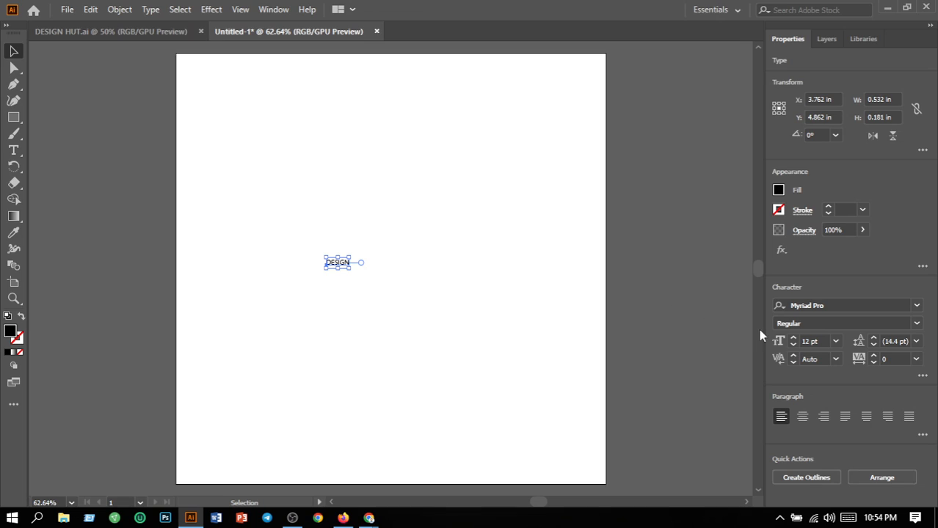
# Step: Set the "DESIGN" text to 72 pt in the Algerian font
pyautogui.click(838, 344)
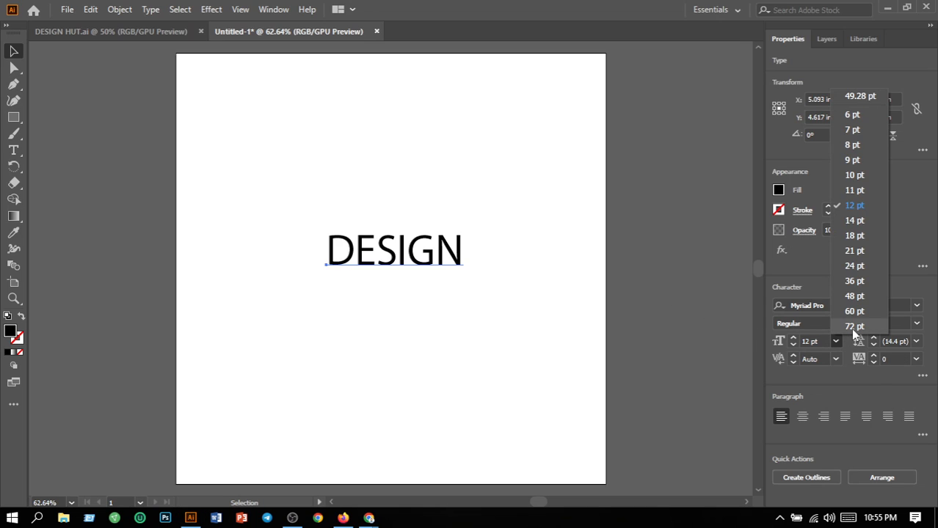
pyautogui.click(851, 328)
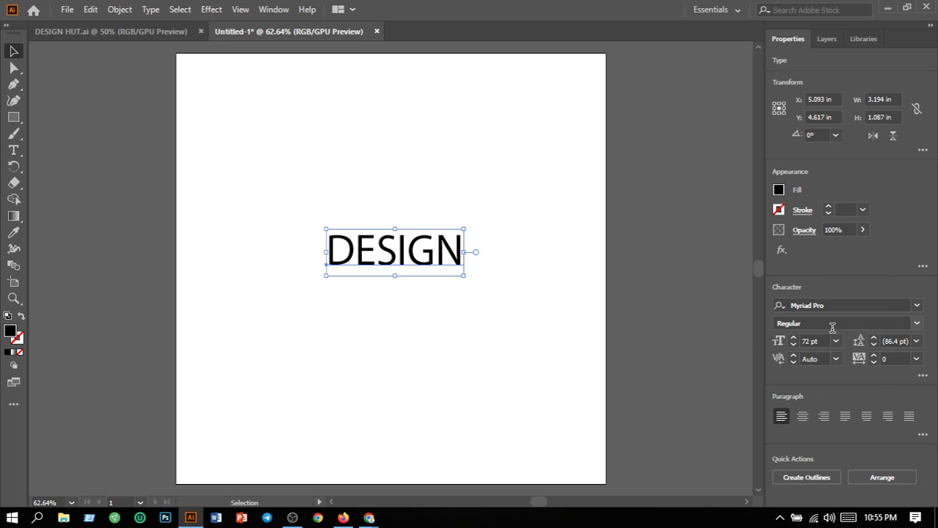
pyautogui.click(916, 305)
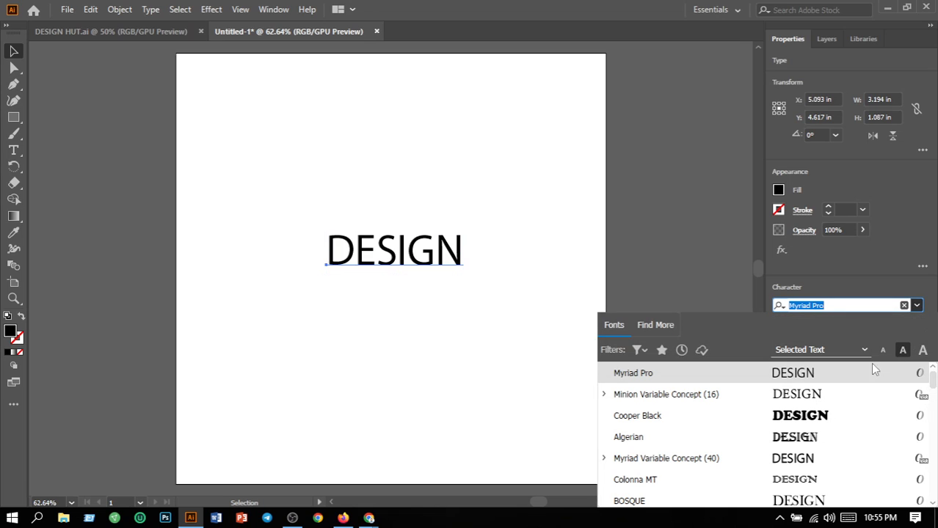
pyautogui.click(806, 438)
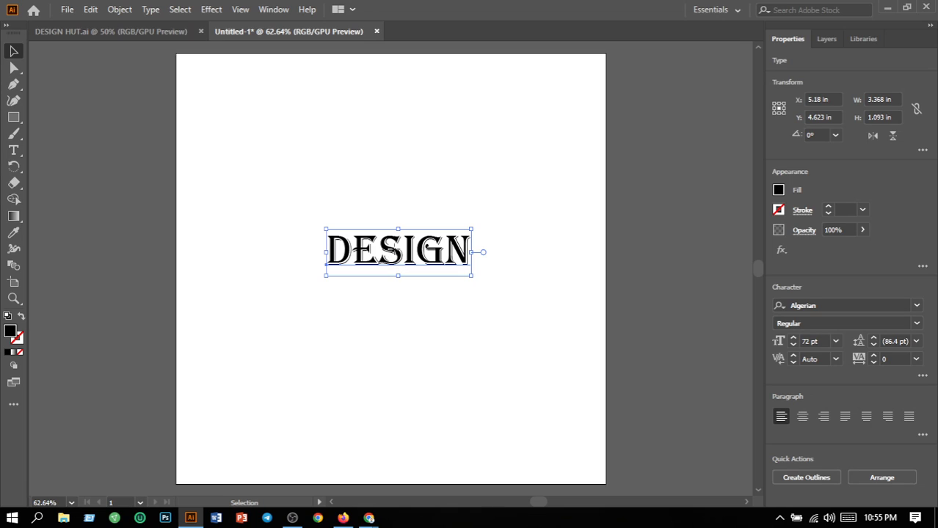
# Step: Enlarge the "DESIGN" text to 150 pt and reposition it fully on the artboard, centred at about X 5.3 in, Y 4.1 in
pyautogui.moveTo(395, 249); pyautogui.dragTo(380, 230)
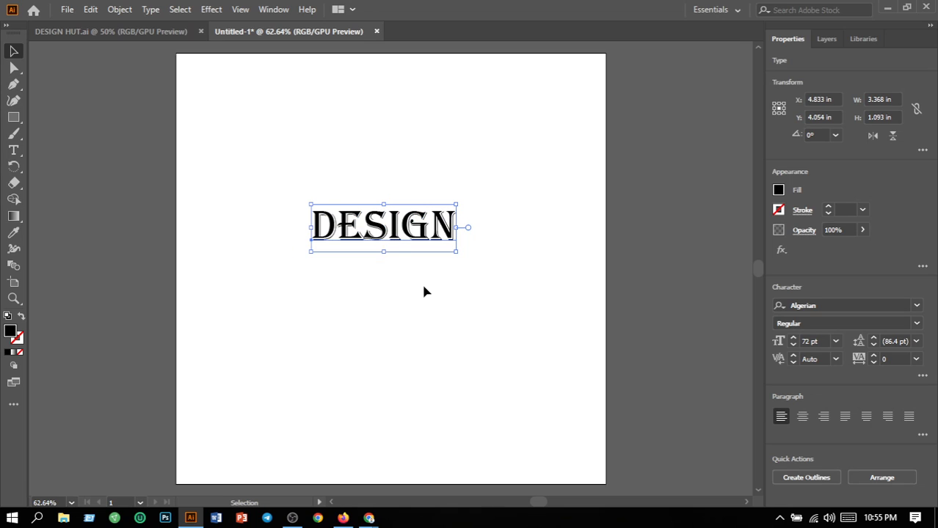
pyautogui.click(422, 288)
pyautogui.click(396, 232)
pyautogui.click(800, 342)
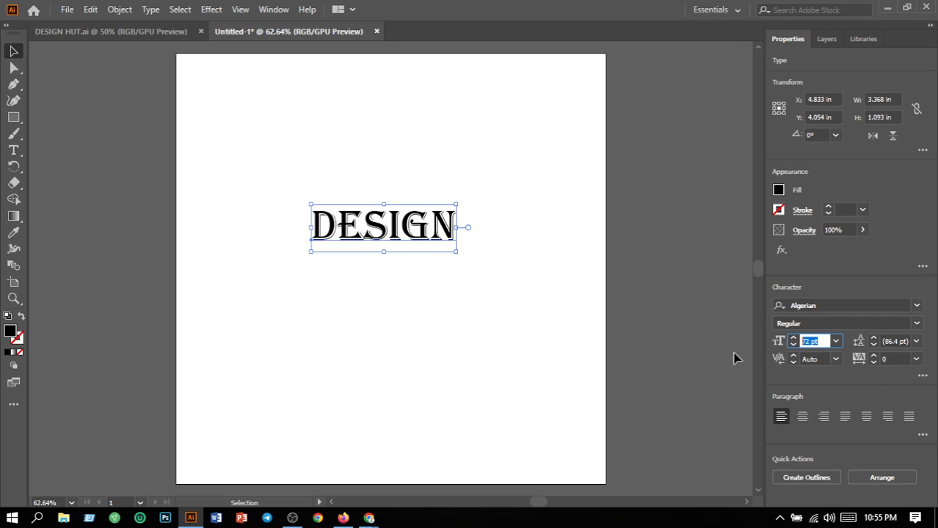
pyautogui.write('150')
pyautogui.press('Return')
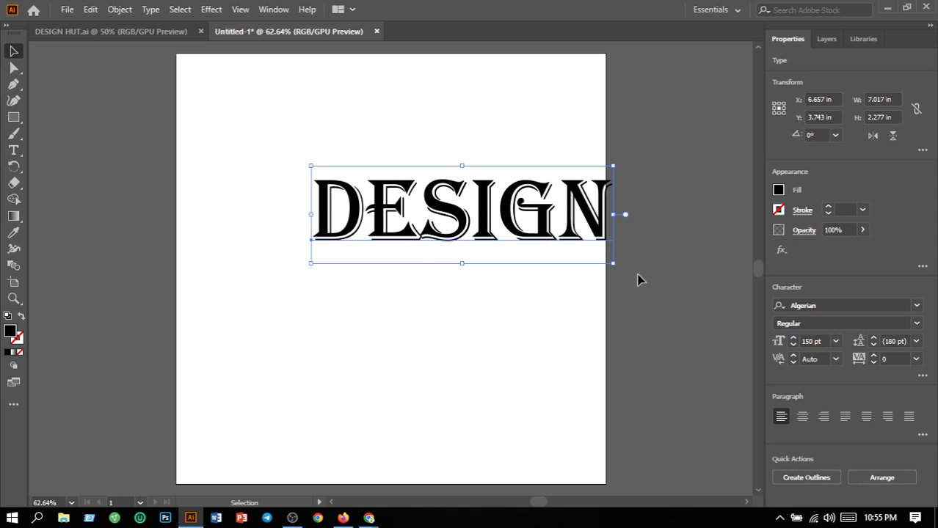
pyautogui.click(256, 128)
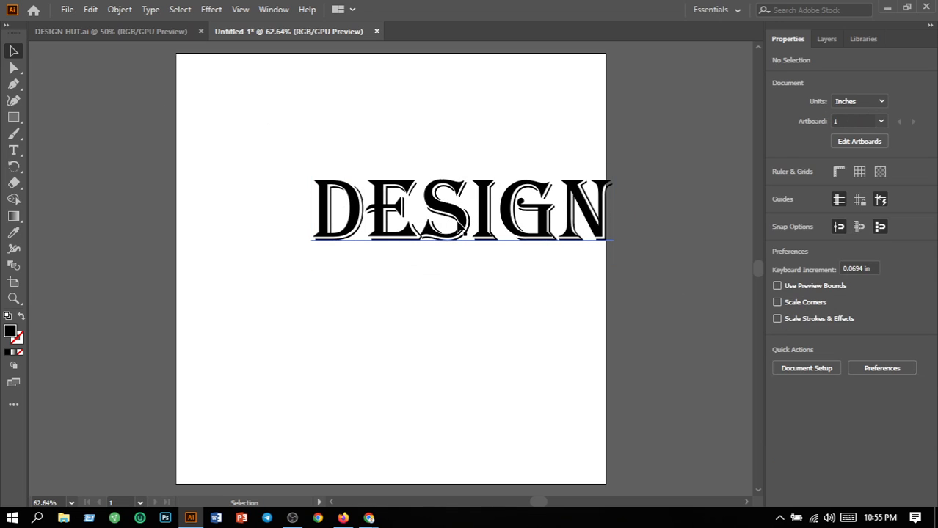
pyautogui.moveTo(462, 224); pyautogui.dragTo(403, 237)
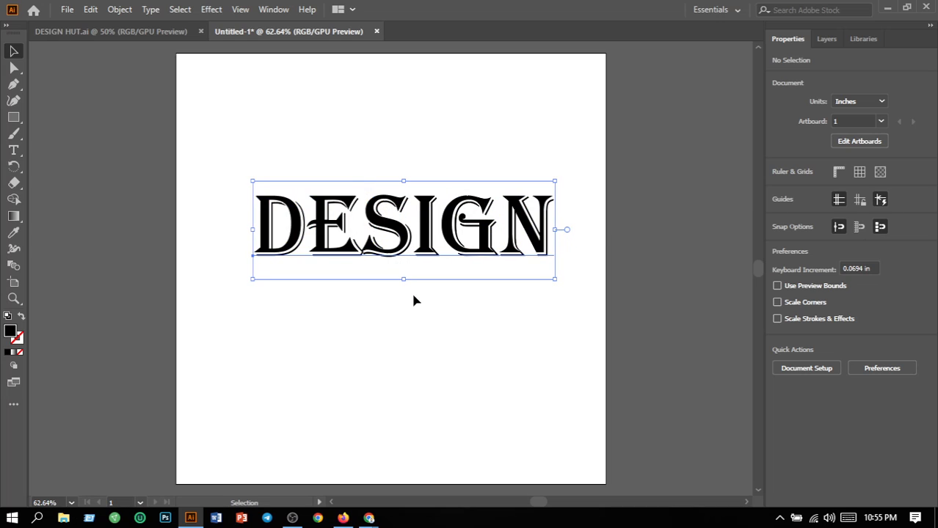
# Step: Convert the "DESIGN" text to outlines, keeping its black fill
pyautogui.click(435, 260)
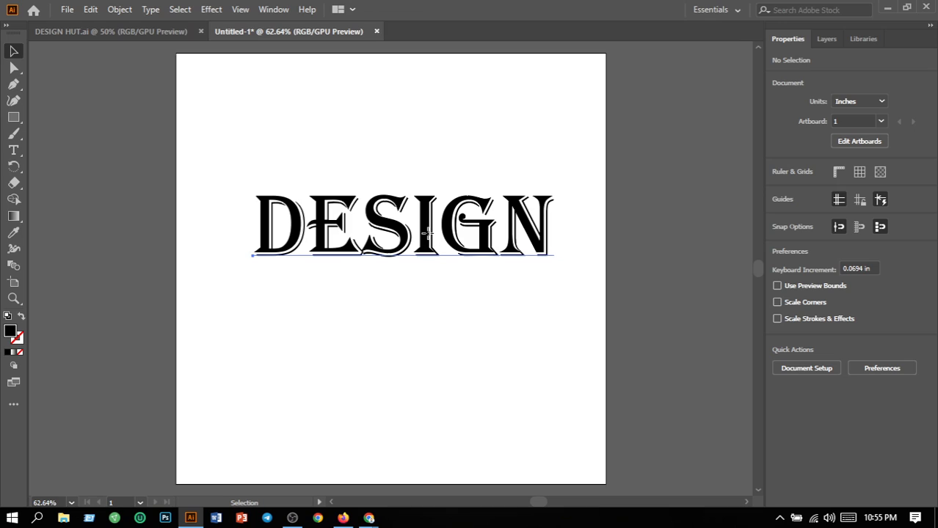
pyautogui.click(432, 239)
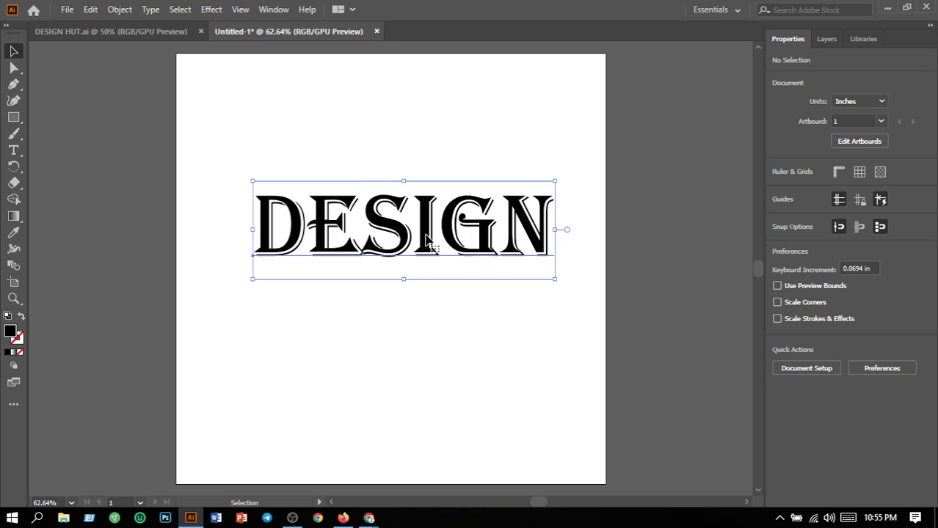
pyautogui.doubleClick(12, 333)
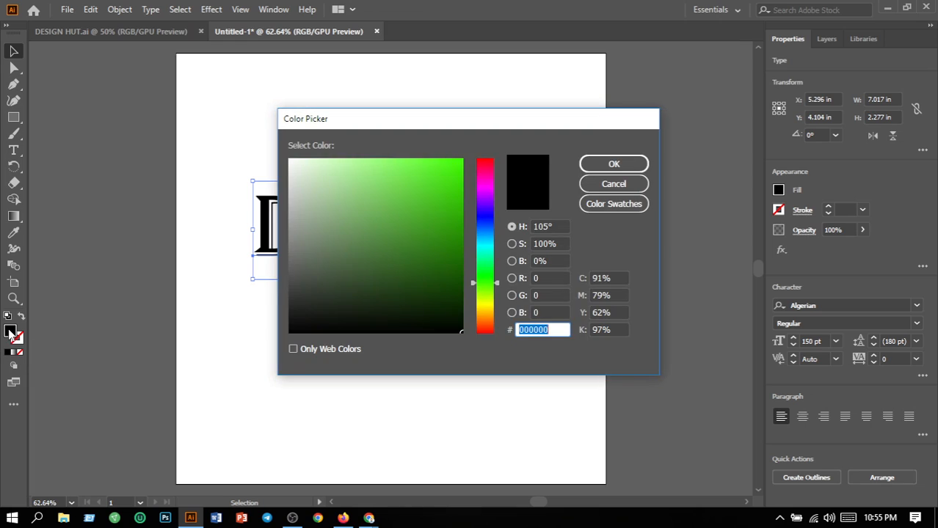
pyautogui.click(617, 185)
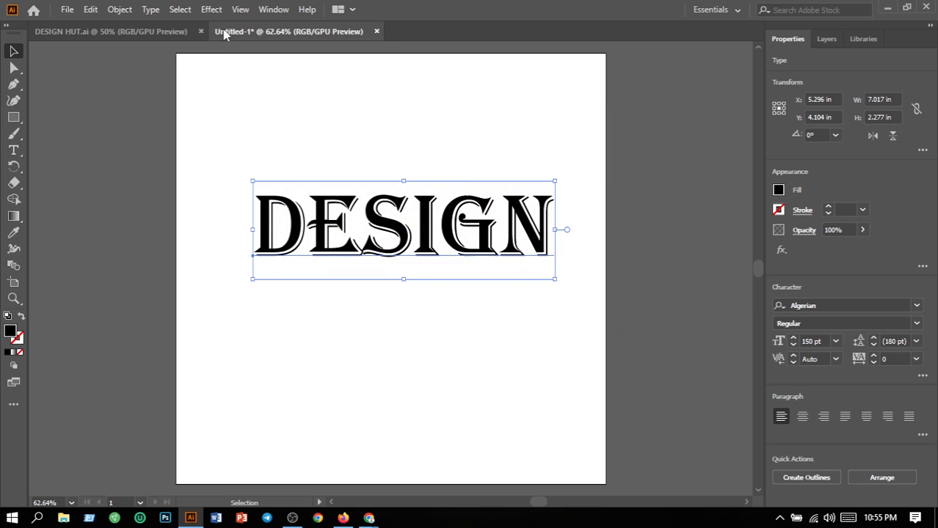
pyautogui.click(151, 9)
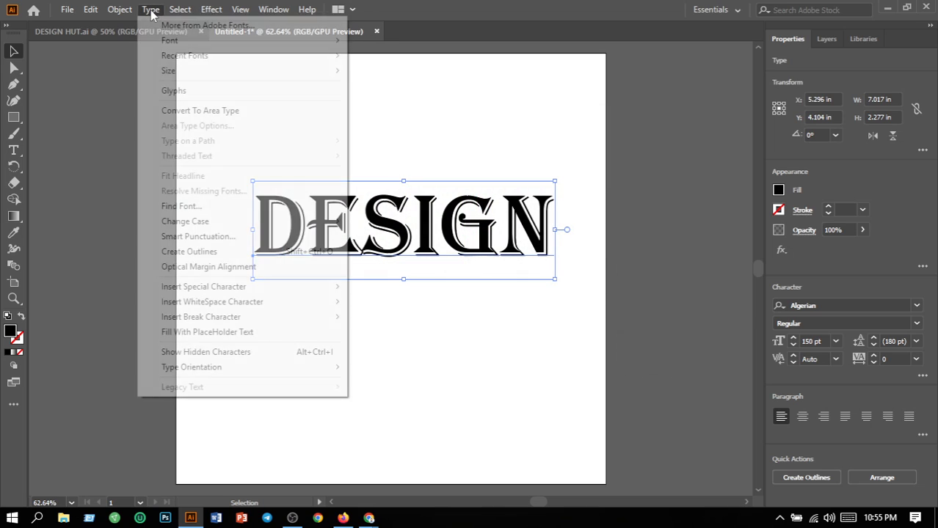
pyautogui.click(188, 251)
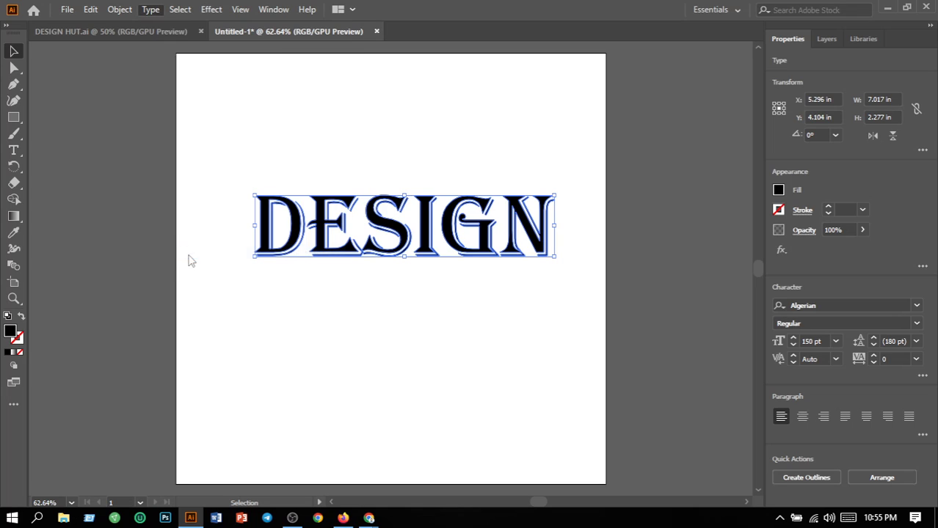
# Step: Ungroup the outlined "DESIGN" word into separate letters and clear the selection
pyautogui.click(119, 9)
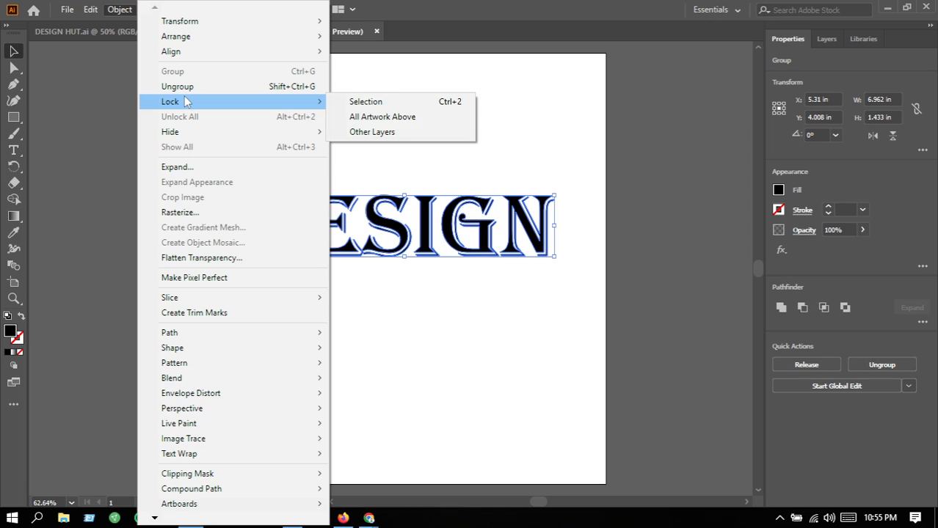
pyautogui.click(193, 90)
pyautogui.click(392, 137)
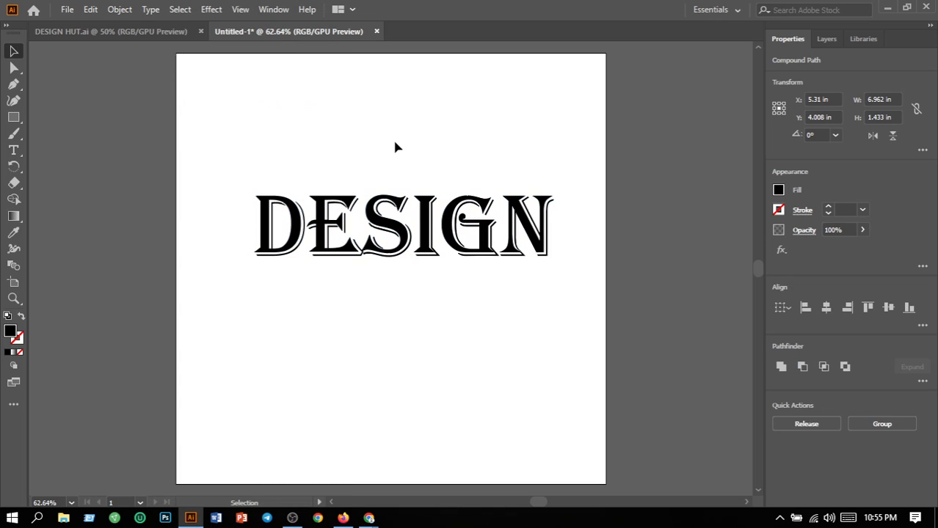
# Step: Fill all the "DESIGN" letters with a linear gradient and set its starting colour stop to orange from the swatches
pyautogui.moveTo(248, 200); pyautogui.dragTo(580, 293)
pyautogui.doubleClick(14, 216)
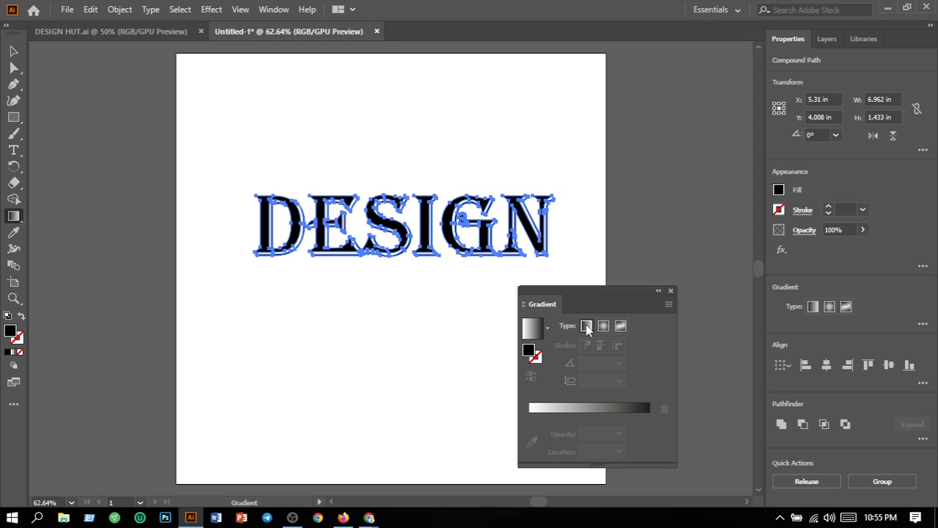
pyautogui.click(587, 328)
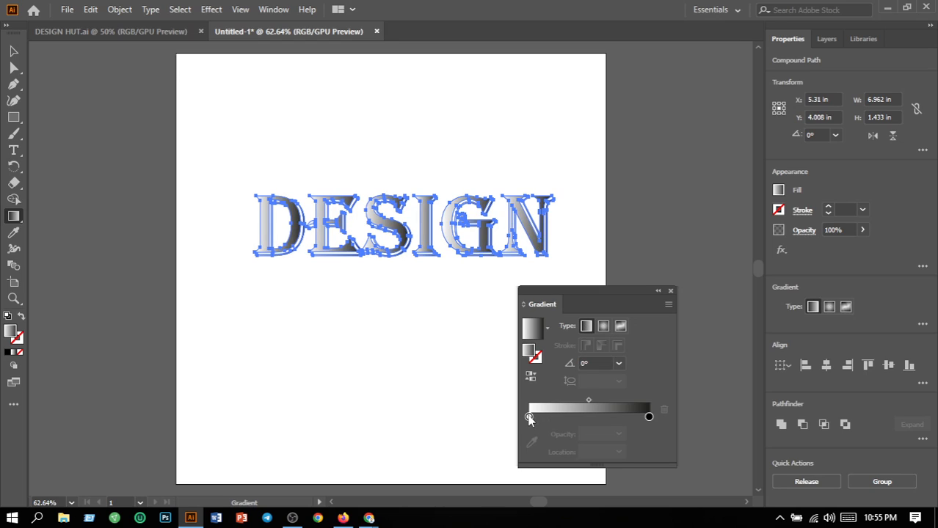
pyautogui.click(529, 417)
pyautogui.doubleClick(529, 416)
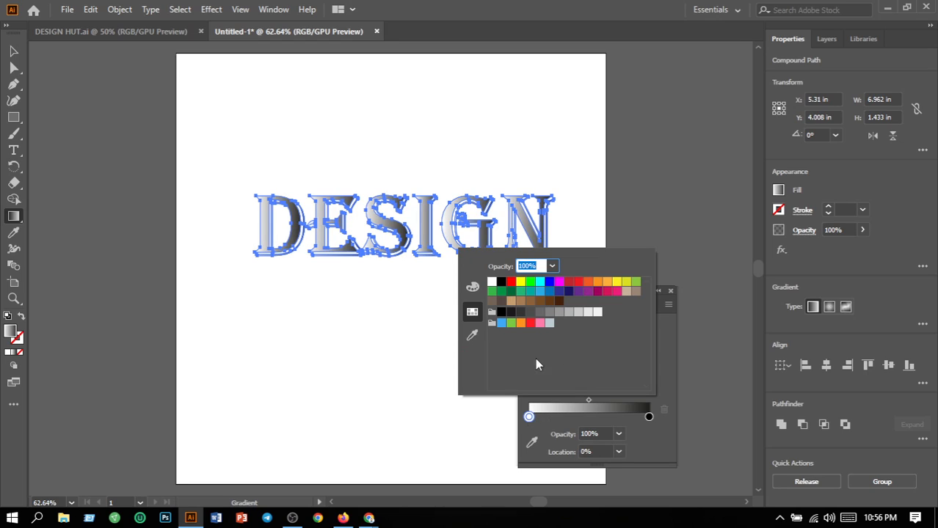
pyautogui.click(588, 282)
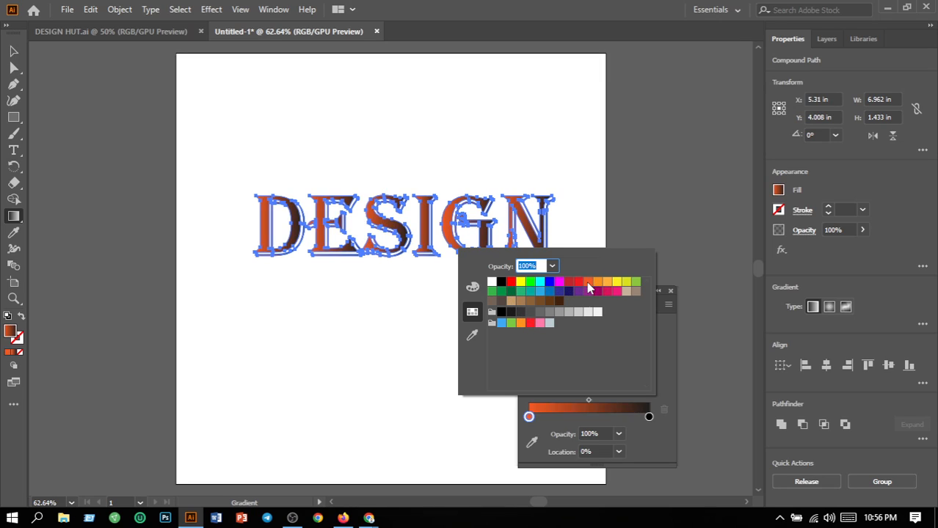
# Step: Set the ending colour stop of the letters' gradient to yellow, close the gradient settings and deselect the letters
pyautogui.click(649, 418)
pyautogui.doubleClick(649, 417)
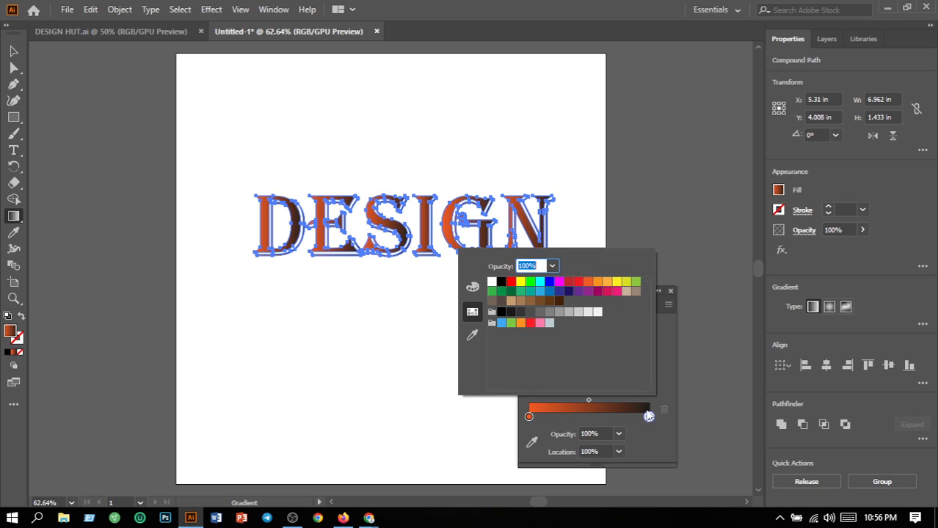
pyautogui.click(616, 283)
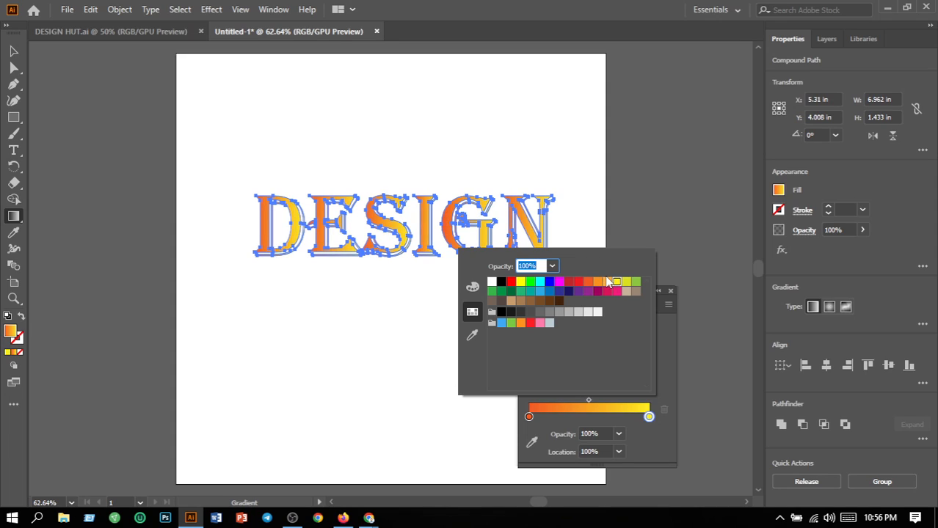
pyautogui.click(562, 234)
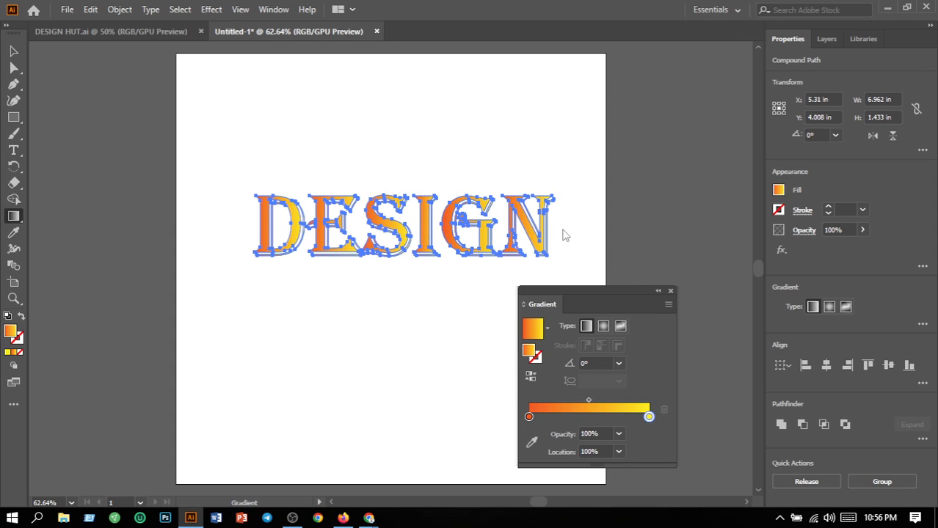
pyautogui.click(670, 290)
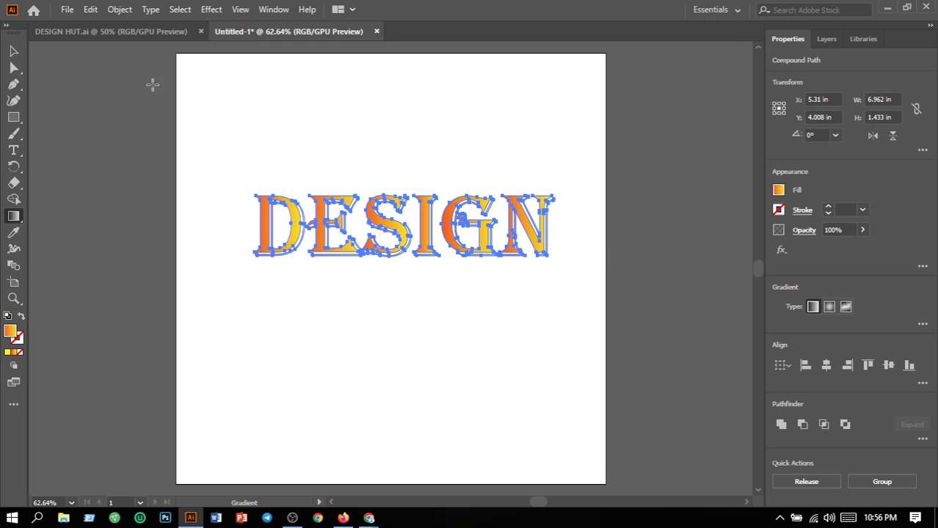
pyautogui.click(13, 51)
pyautogui.click(286, 167)
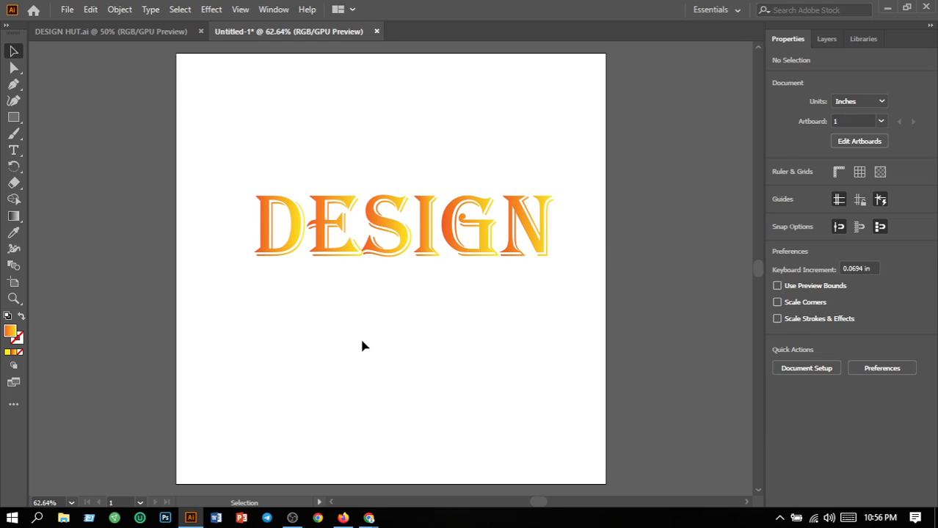
# Step: Apply a Drop Shadow to all the letters: Multiply mode, 75% opacity, 0.1 in X and Y offsets, 0.07 in blur, black
pyautogui.moveTo(247, 182); pyautogui.dragTo(565, 313)
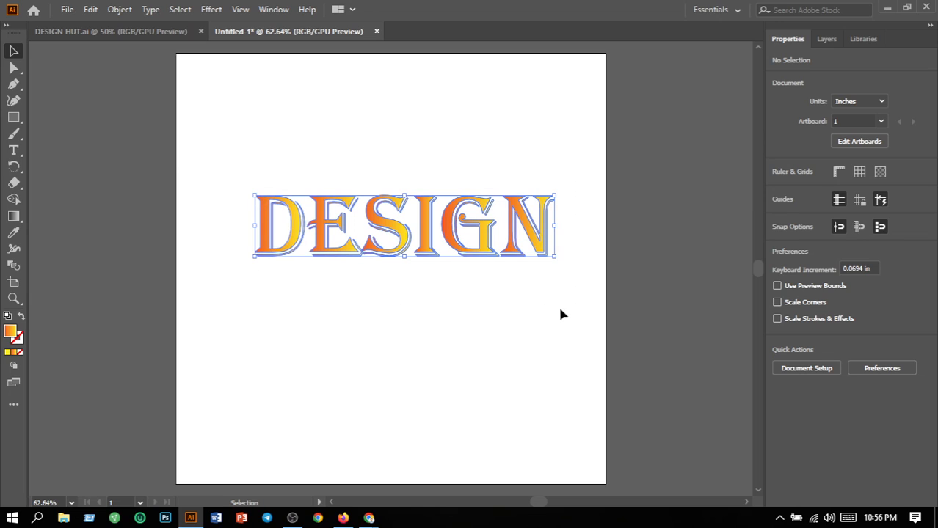
pyautogui.click(210, 9)
pyautogui.moveTo(254, 167)
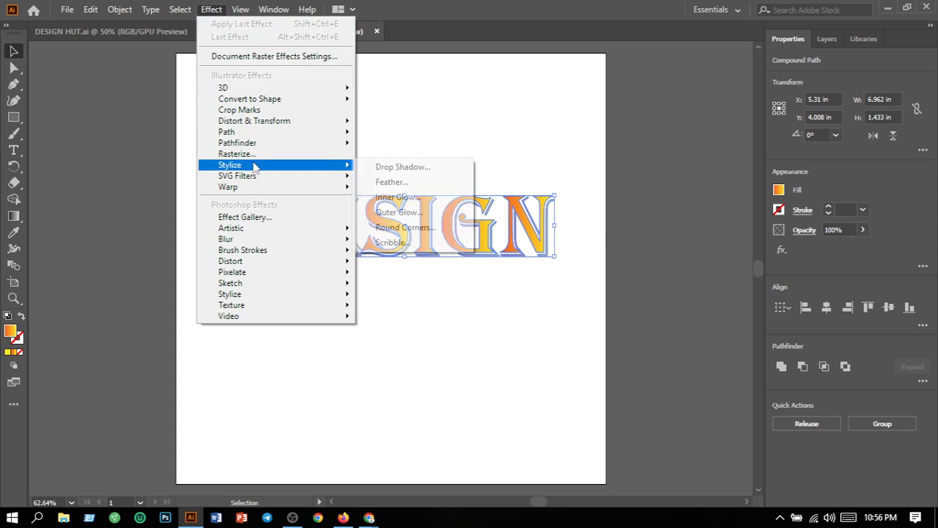
pyautogui.click(400, 168)
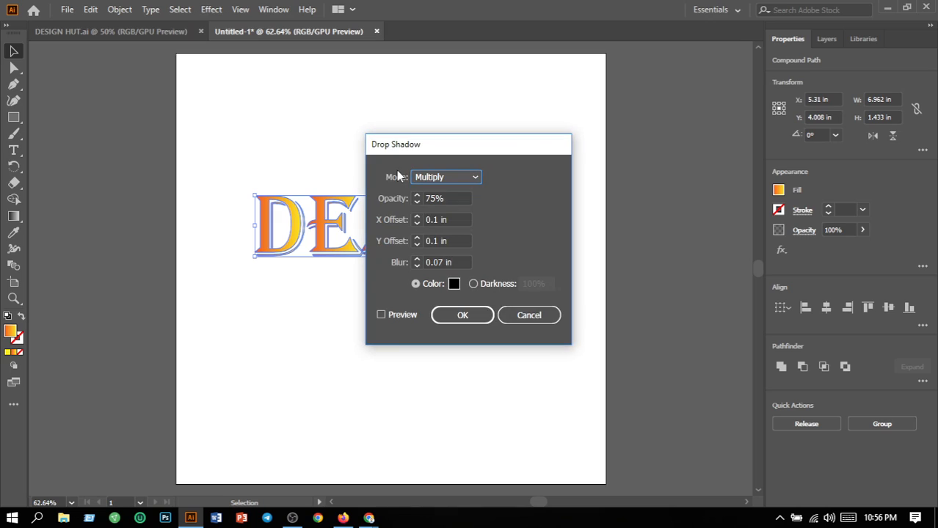
pyautogui.click(477, 316)
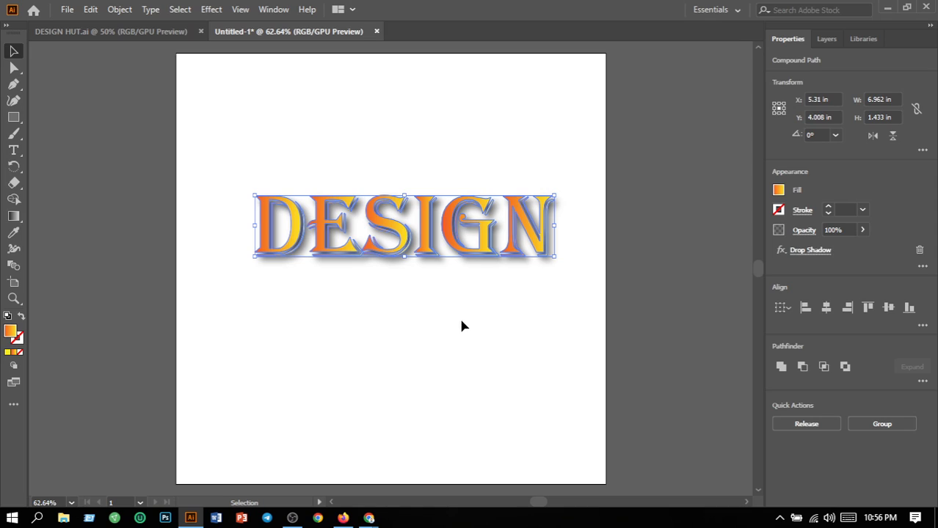
pyautogui.click(268, 149)
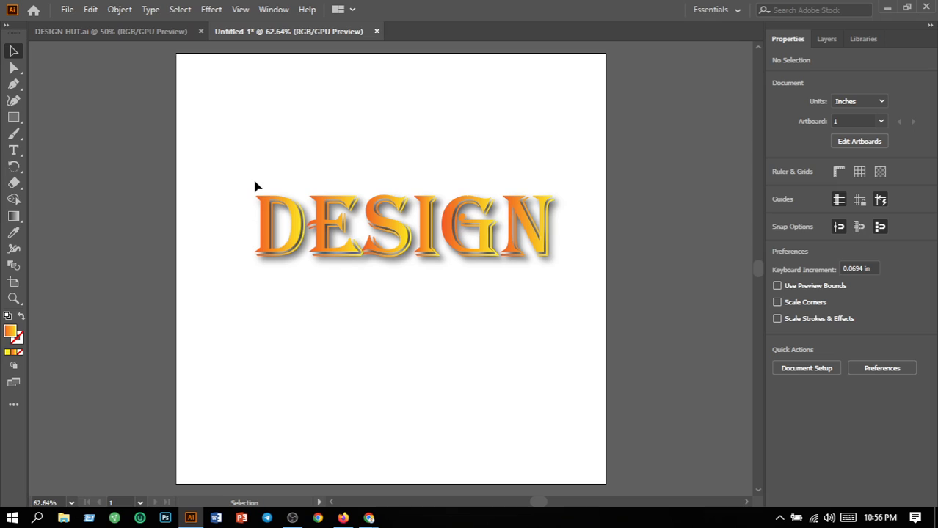
# Step: Move the whole "DESIGN" word up the artboard to about X 5.1 in, Y 1.6 in, and reselect all its letters
pyautogui.moveTo(244, 174); pyautogui.dragTo(570, 323)
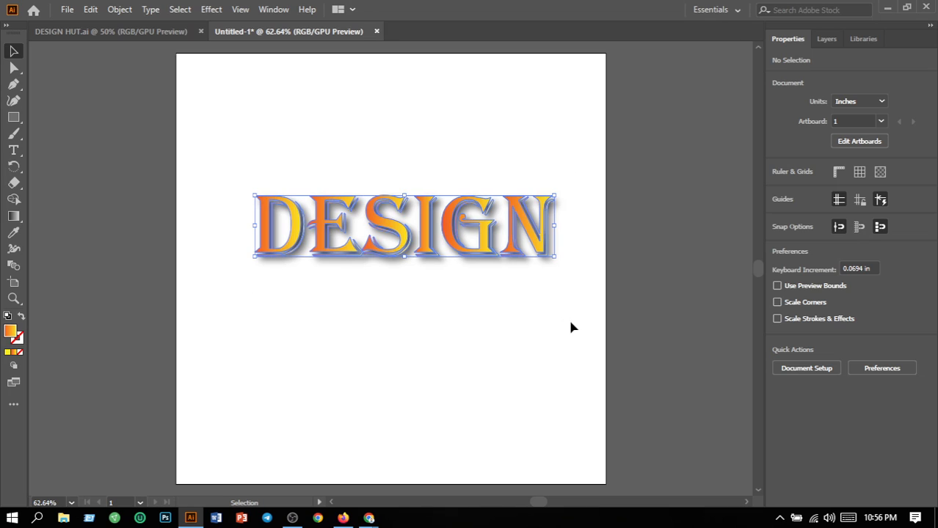
pyautogui.click(538, 352)
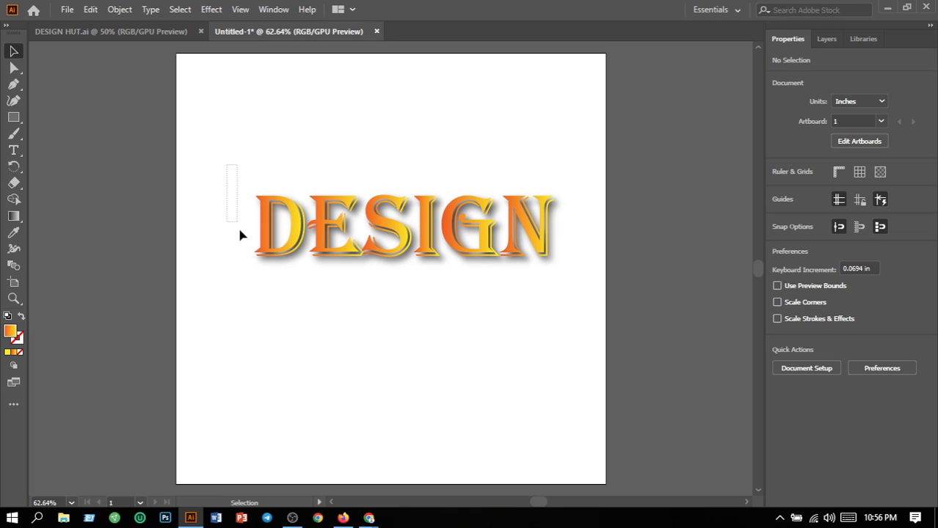
pyautogui.moveTo(240, 235); pyautogui.dragTo(521, 278)
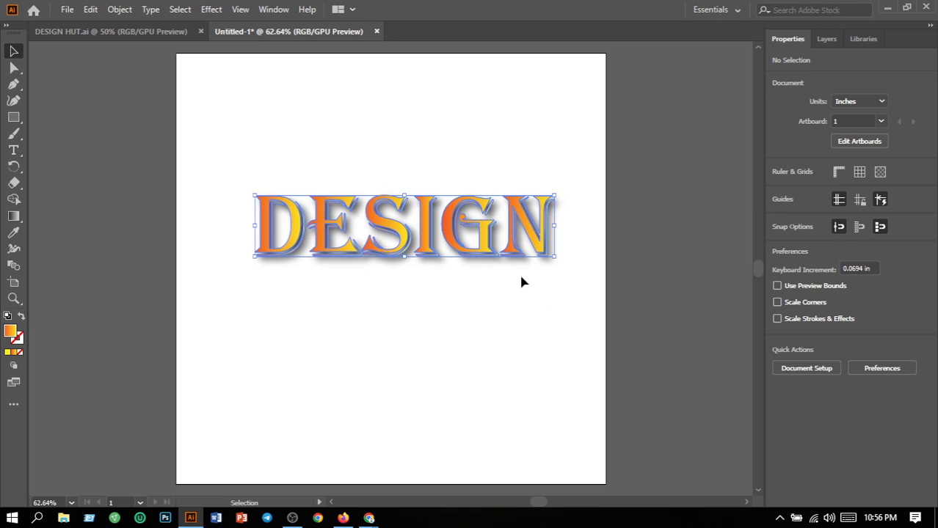
pyautogui.moveTo(448, 246); pyautogui.dragTo(439, 142)
pyautogui.click(432, 252)
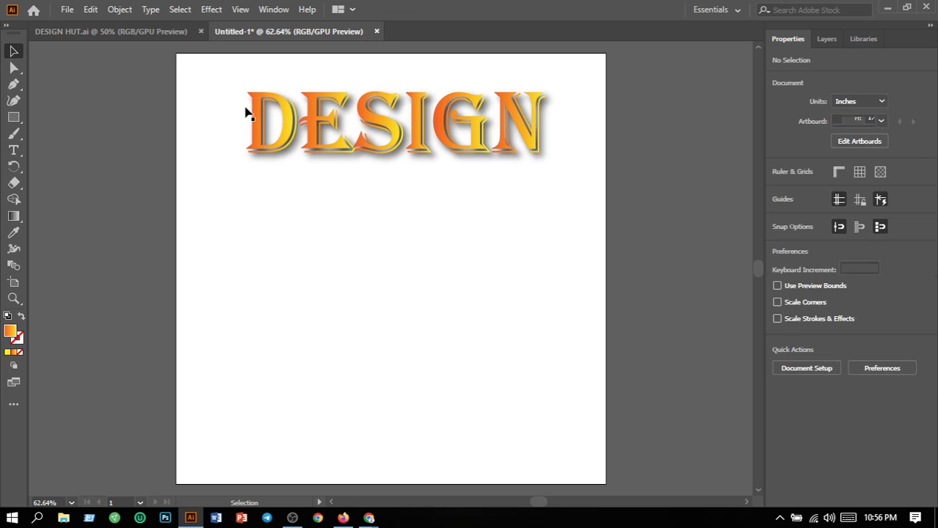
pyautogui.moveTo(240, 126); pyautogui.dragTo(561, 182)
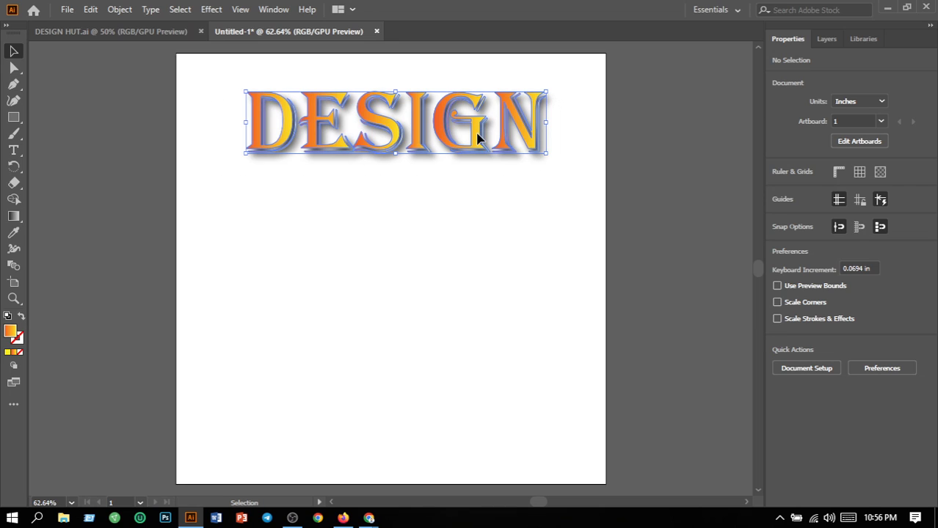
pyautogui.moveTo(478, 135); pyautogui.dragTo(459, 271)
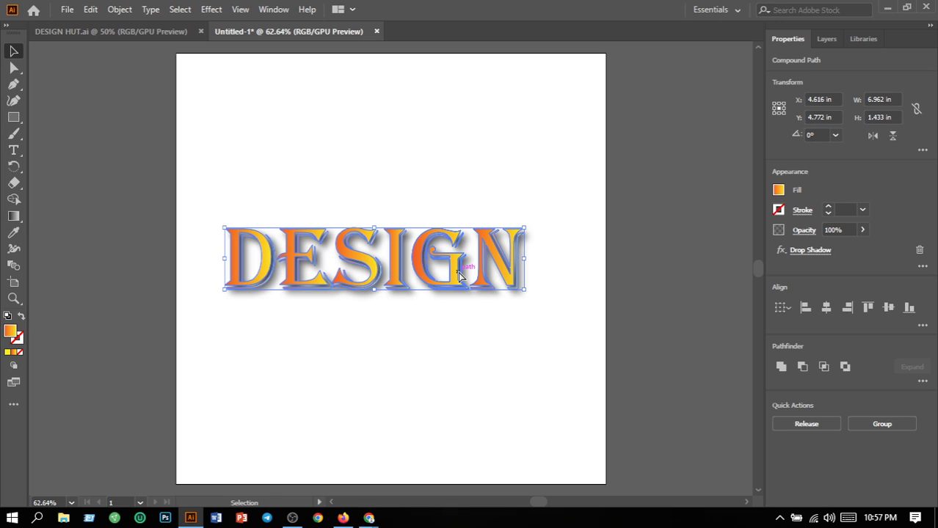
pyautogui.hotkey('ctrl', 'z')
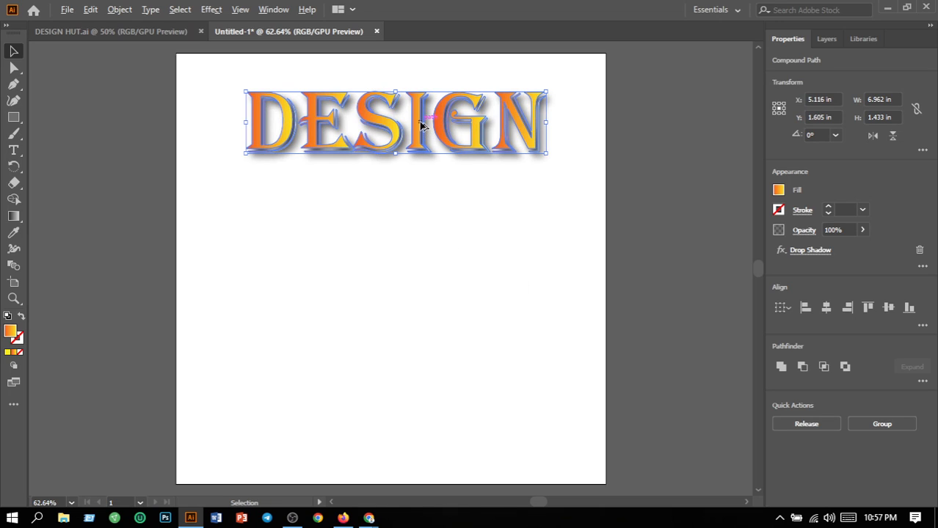
pyautogui.moveTo(422, 127); pyautogui.dragTo(414, 273)
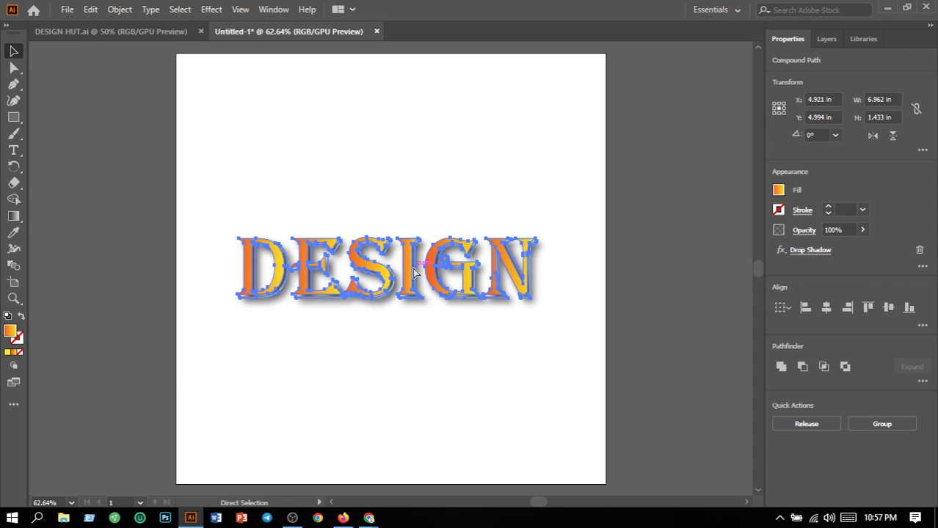
pyautogui.hotkey('ctrl', 'z')
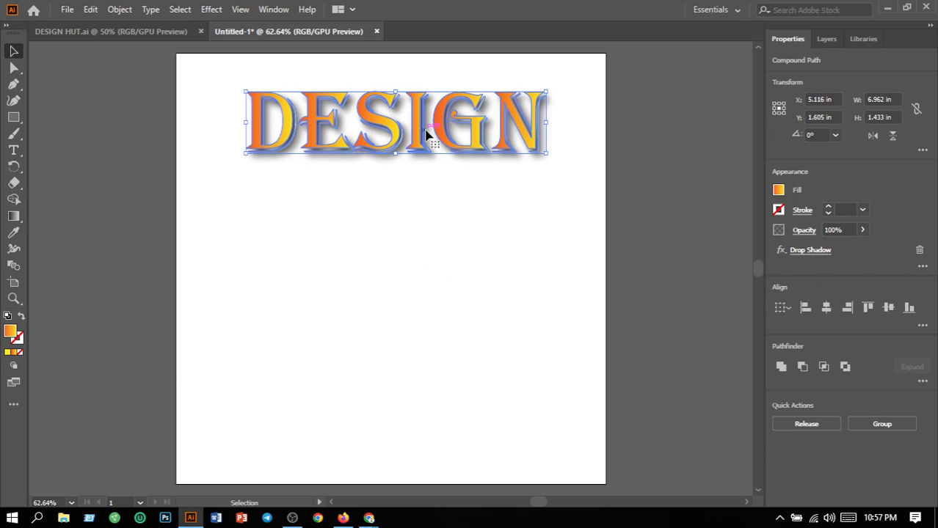
pyautogui.moveTo(419, 135); pyautogui.dragTo(415, 230)
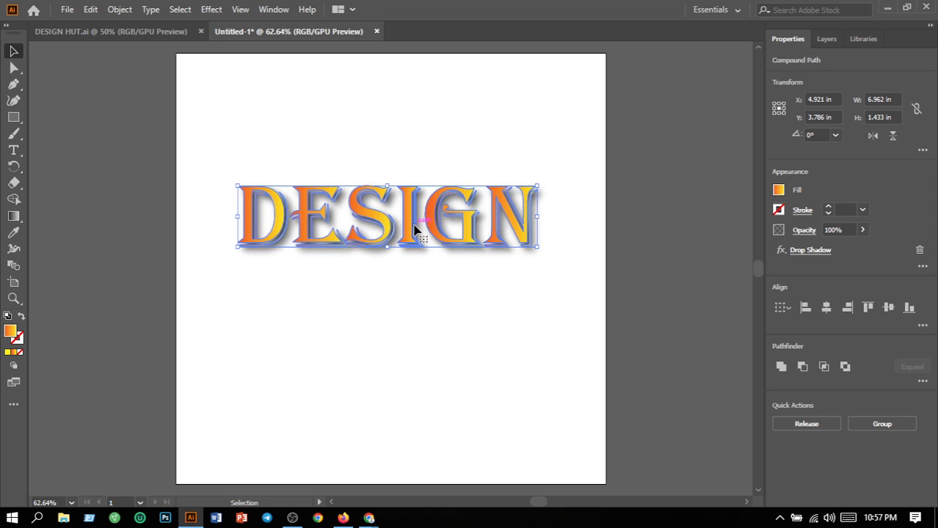
pyautogui.hotkey('ctrl', 'z')
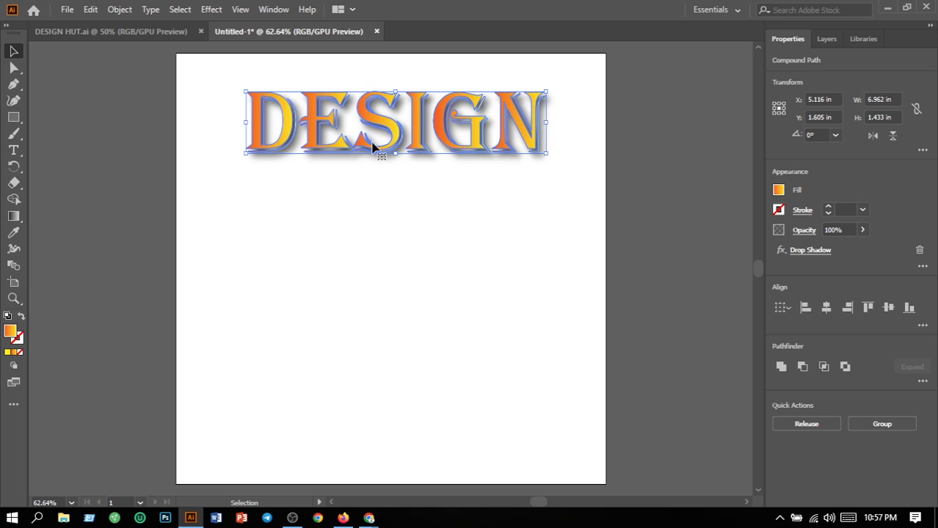
# Step: Duplicate the "DESIGN" word below the original and nudge the copy to about X 5.07 in, Y 5.48 in
pyautogui.moveTo(371, 145); pyautogui.dragTo(355, 256)
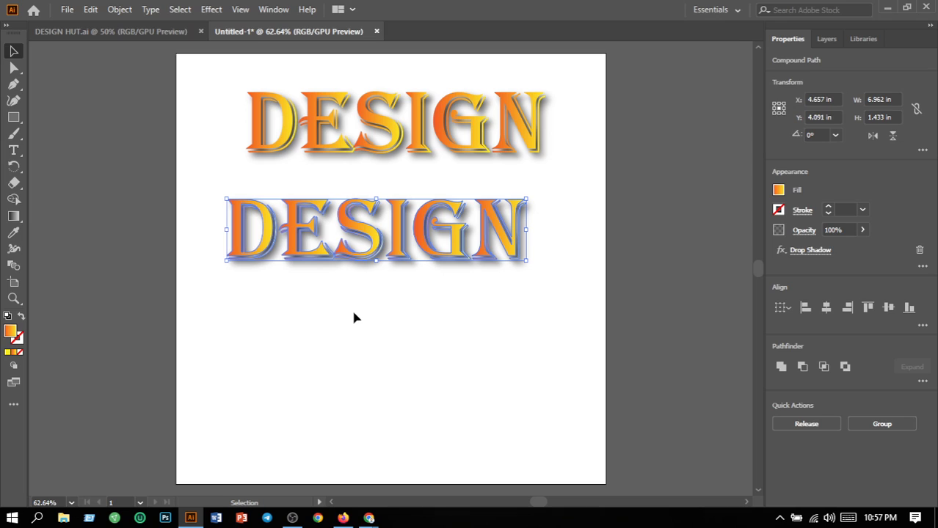
pyautogui.press('Down')
pyautogui.press('Down')
pyautogui.press('Down')
pyautogui.press('Down')
pyautogui.press('Down')
pyautogui.press('Down')
pyautogui.press('Down')
pyautogui.press('Down')
pyautogui.press('Down')
pyautogui.press('Down')
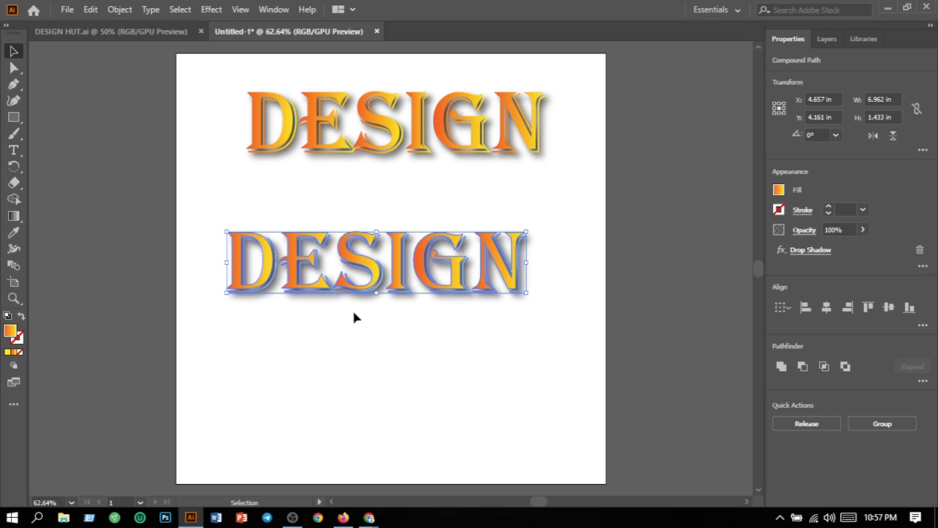
pyautogui.press('Down')
pyautogui.press('Down')
pyautogui.press('Down')
pyautogui.press('Down')
pyautogui.press('Down')
pyautogui.press('Down')
pyautogui.press('Down')
pyautogui.press('Down')
pyautogui.press('Right')
pyautogui.press('Right')
pyautogui.press('Right')
pyautogui.press('Right')
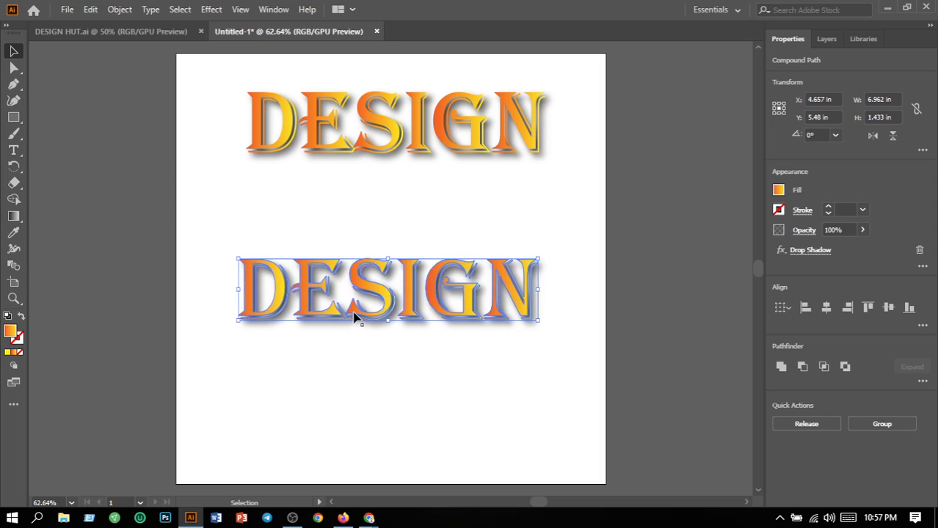
pyautogui.press('Right')
pyautogui.press('Right')
pyautogui.press('Right')
pyautogui.press('Right')
pyautogui.press('Right')
pyautogui.press('Right')
pyautogui.press('Right')
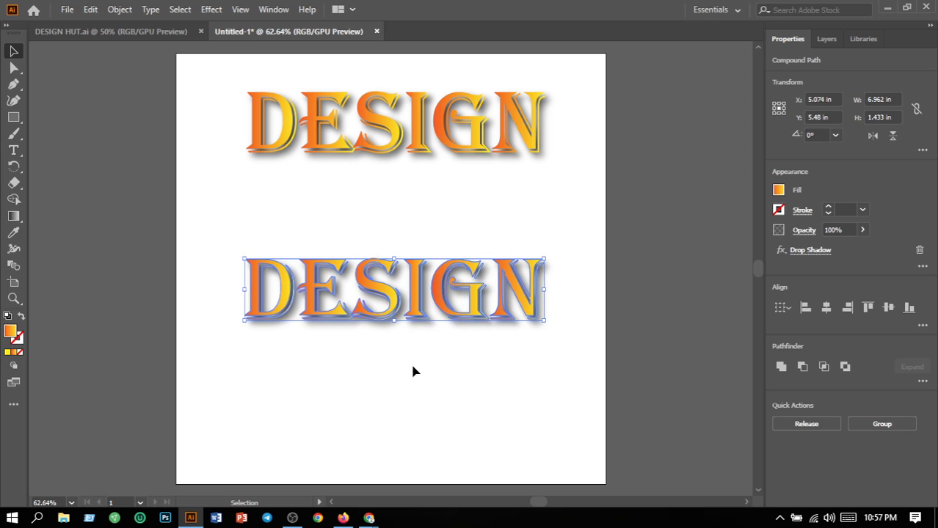
pyautogui.click(389, 354)
pyautogui.moveTo(194, 230); pyautogui.dragTo(569, 415)
pyautogui.click(242, 9)
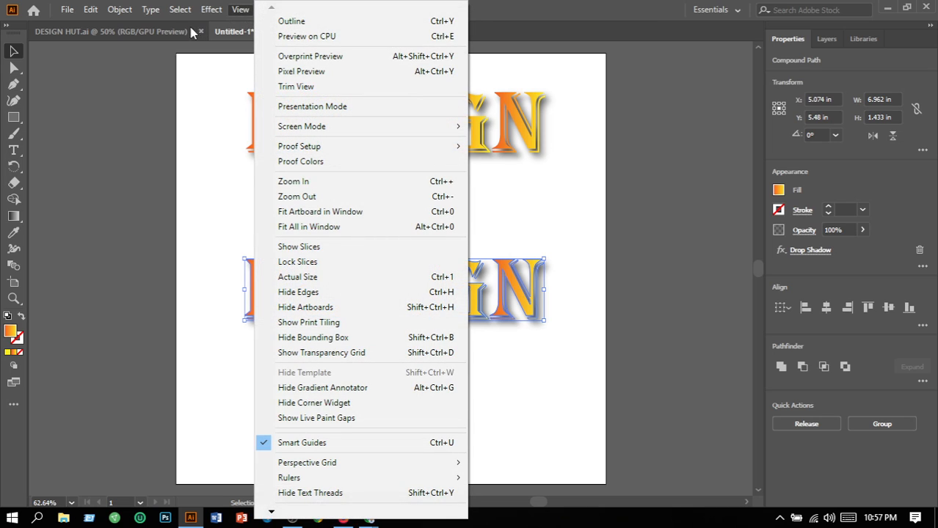
pyautogui.click(158, 51)
pyautogui.click(158, 51)
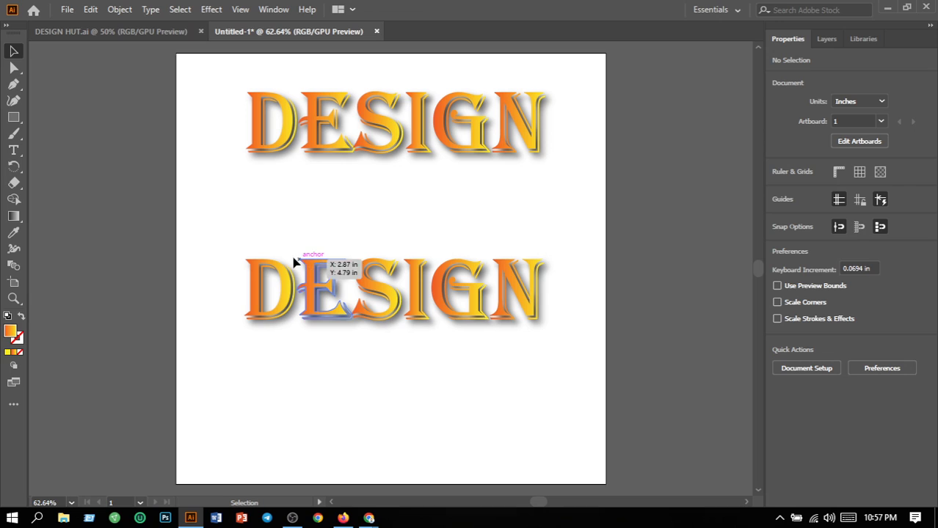
# Step: Try the dark metallic graphic style on the lower "DESIGN" word, replace it with the blue foliage-pattern style, and deselect
pyautogui.moveTo(214, 231); pyautogui.dragTo(603, 371)
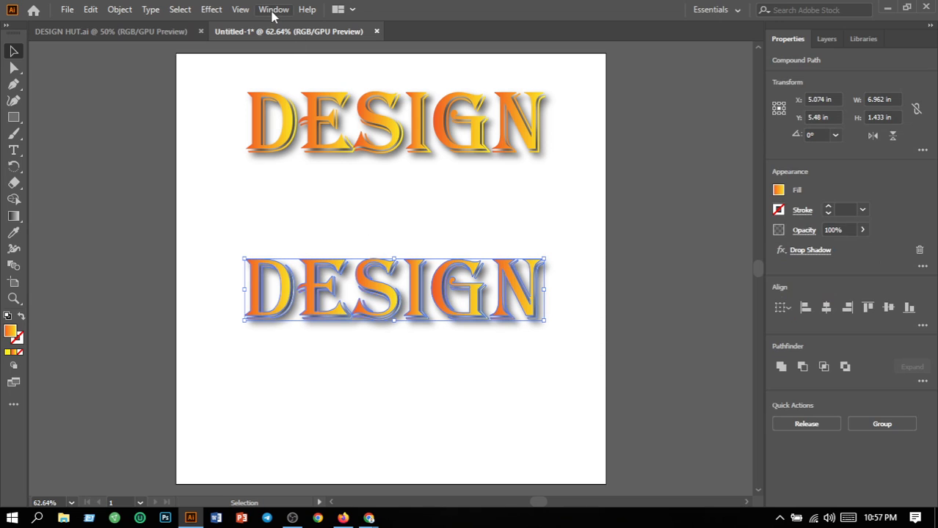
pyautogui.click(273, 10)
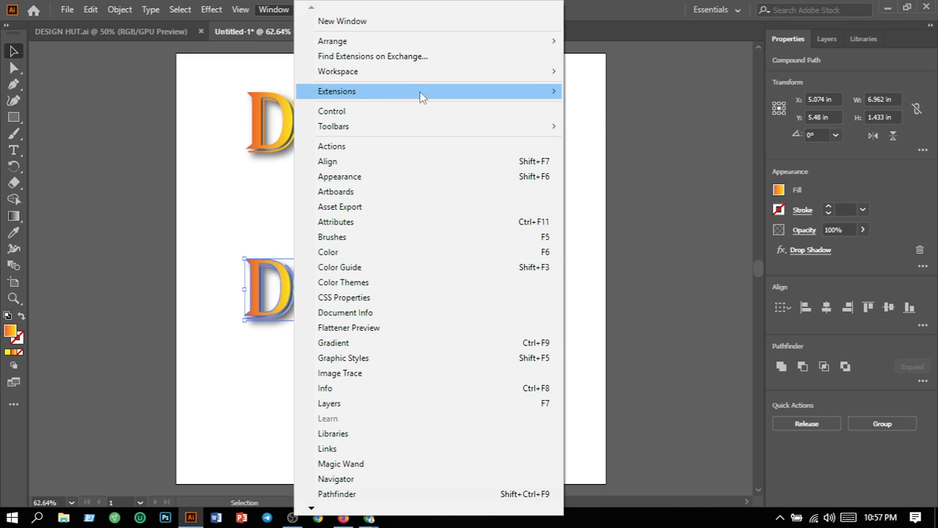
pyautogui.moveTo(500, 98)
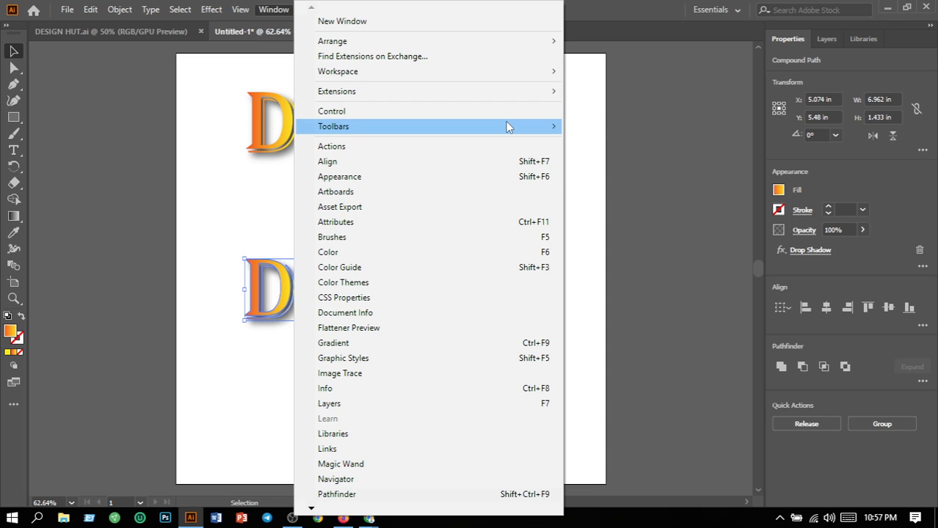
pyautogui.moveTo(507, 123)
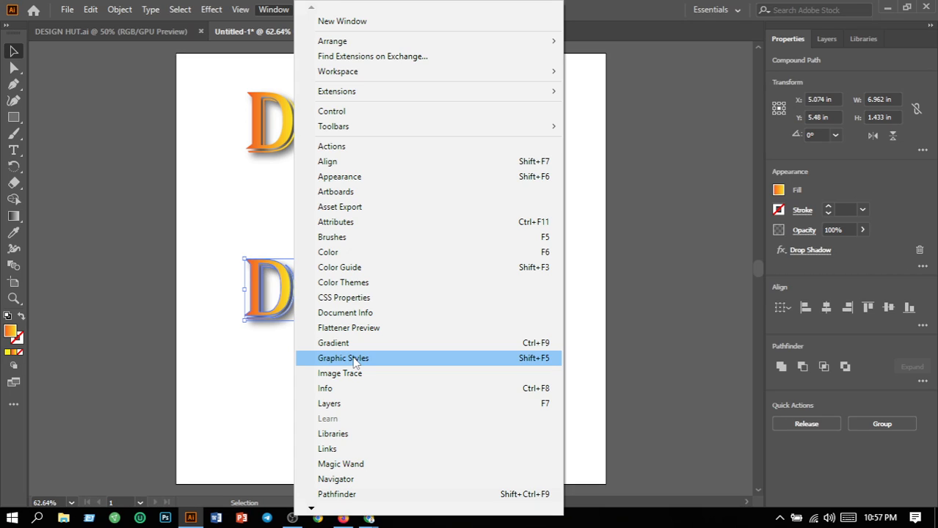
pyautogui.click(354, 361)
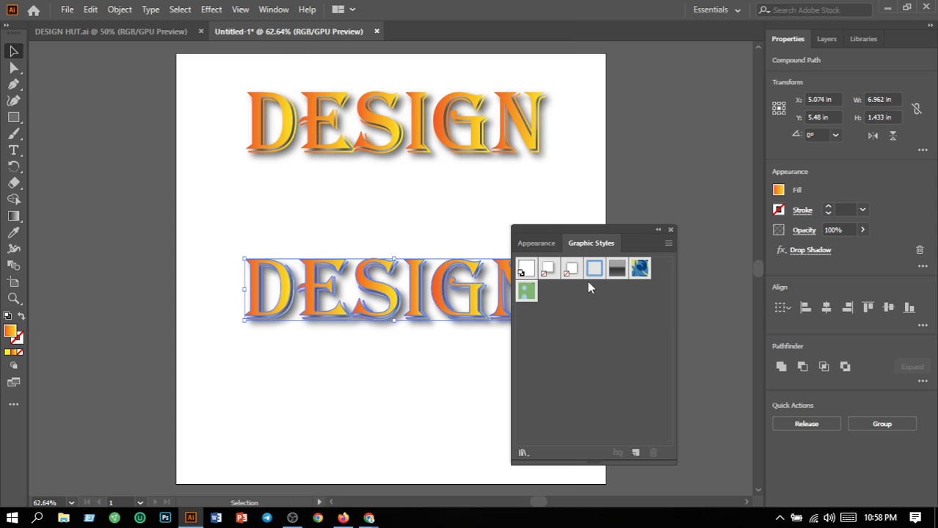
pyautogui.click(615, 278)
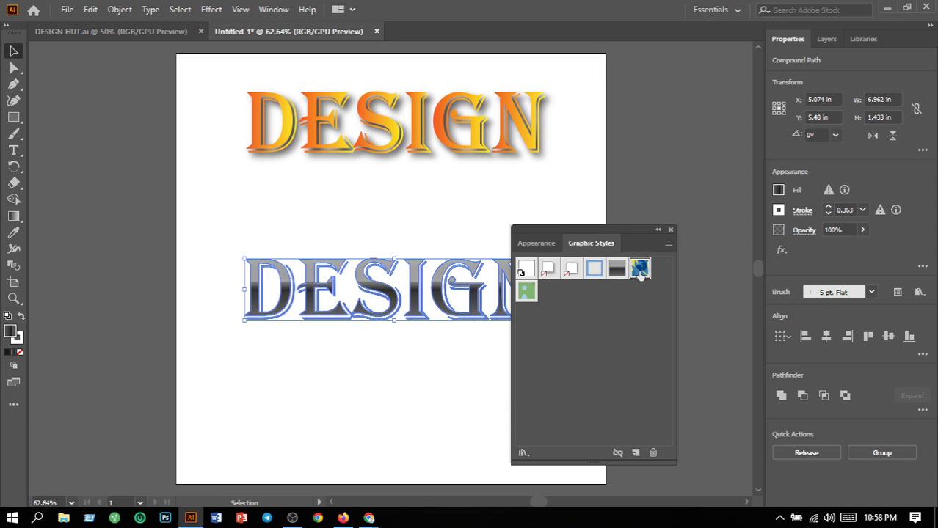
pyautogui.click(640, 270)
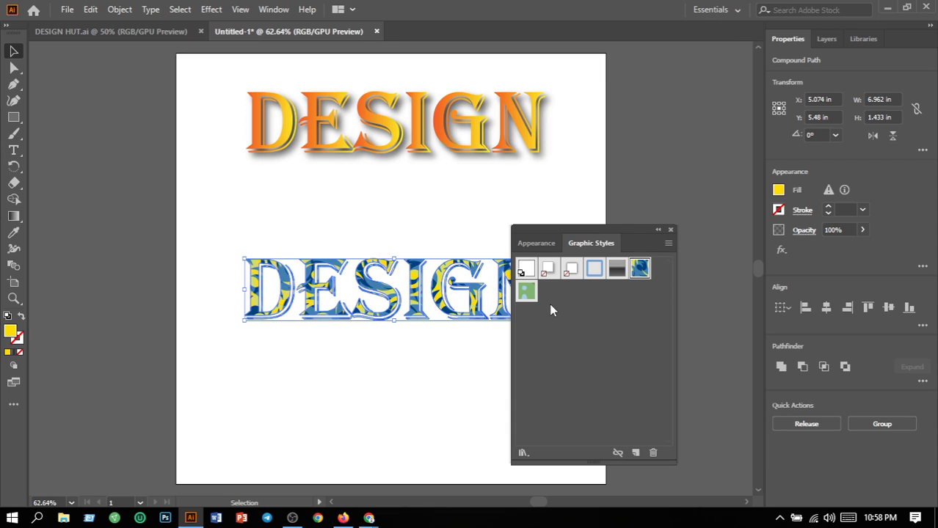
pyautogui.click(670, 231)
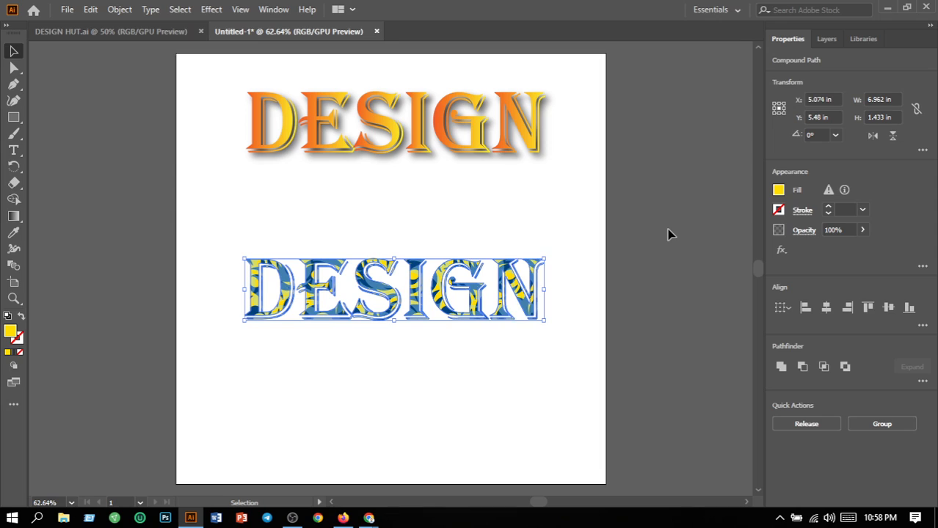
pyautogui.click(248, 213)
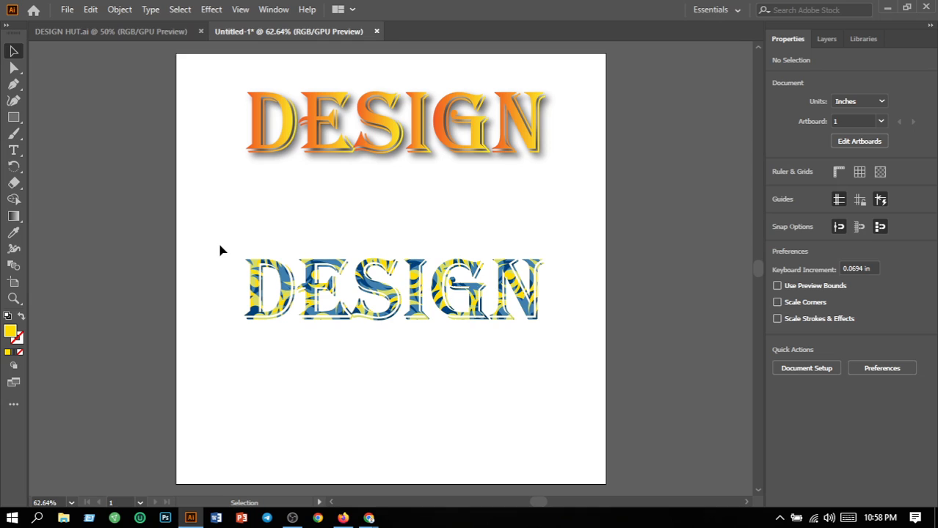
# Step: Set the fill of the lower patterned "DESIGN" word to red, FF0000, and deselect it
pyautogui.moveTo(219, 244); pyautogui.dragTo(566, 339)
pyautogui.click(532, 367)
pyautogui.moveTo(210, 239); pyautogui.dragTo(571, 372)
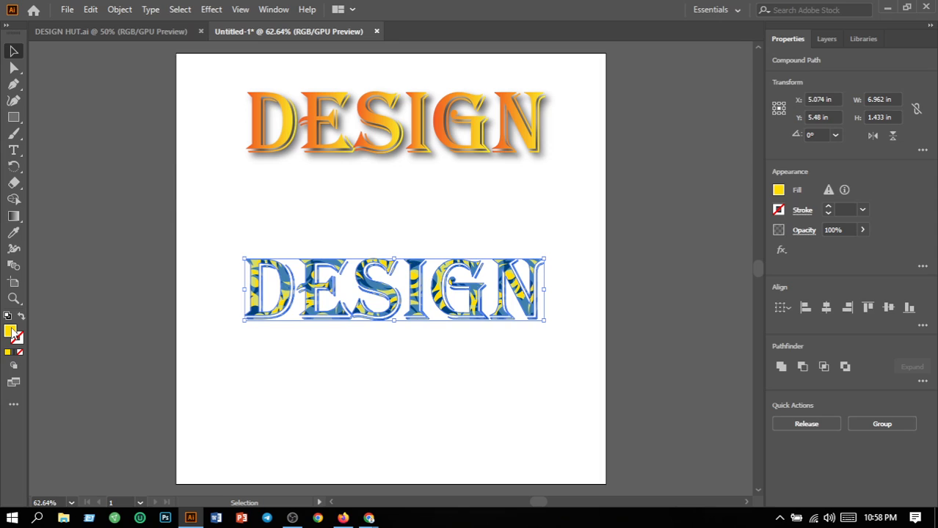
pyautogui.doubleClick(11, 332)
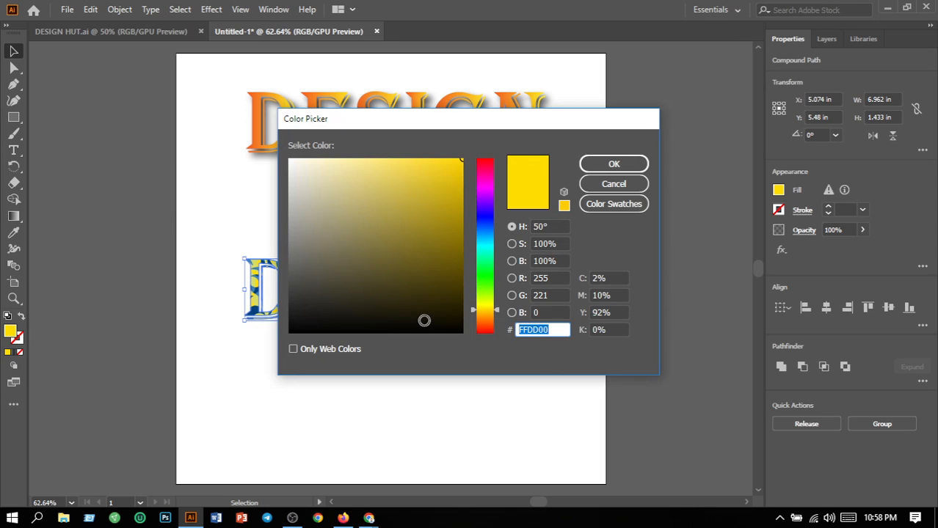
pyautogui.click(478, 330)
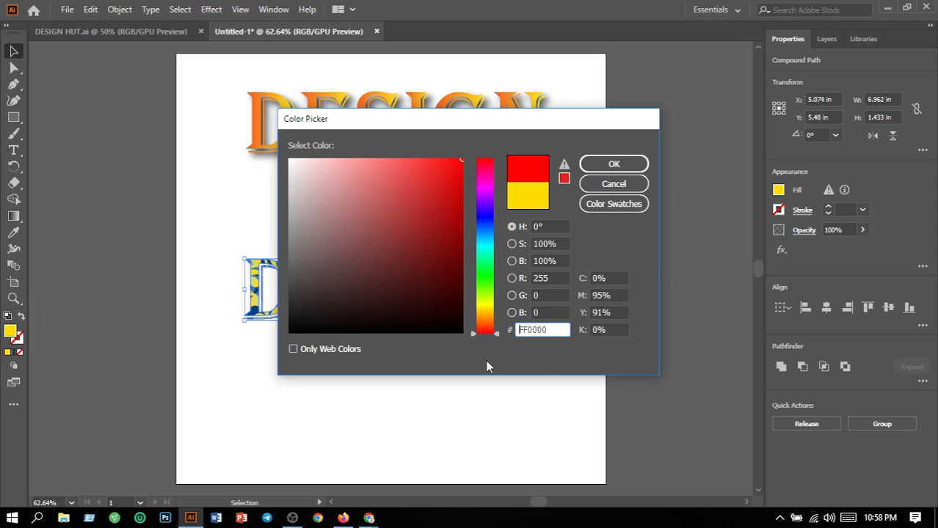
pyautogui.click(617, 164)
pyautogui.click(367, 387)
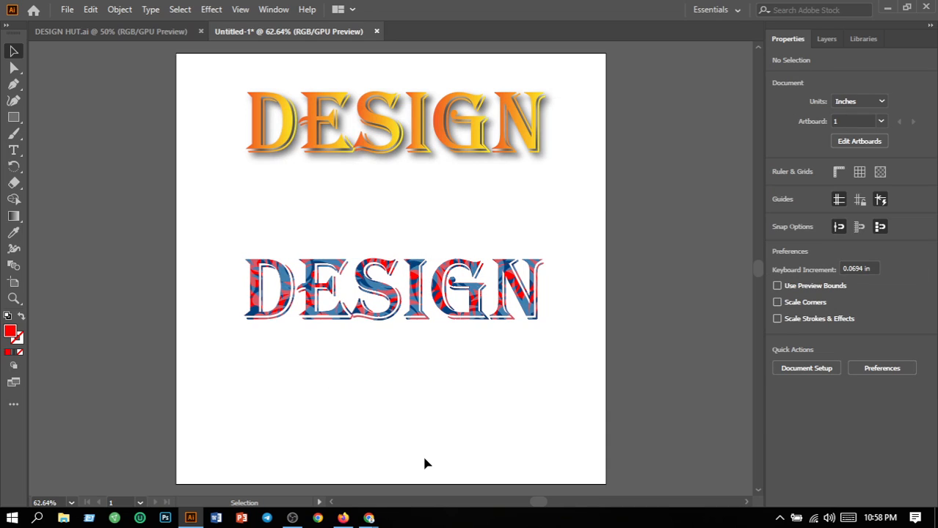
# Step: Set the fill of the lower patterned "DESIGN" word to black, 000000, and deselect it
pyautogui.moveTo(342, 518)
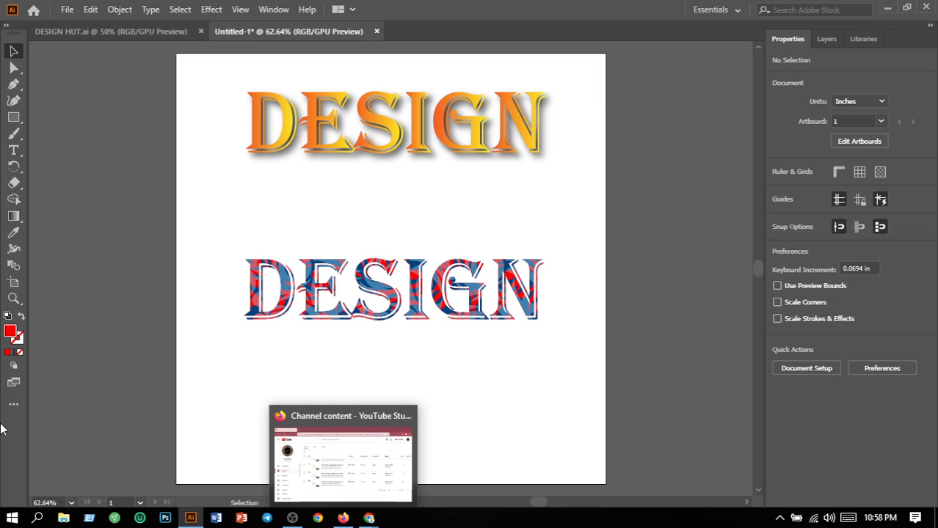
pyautogui.moveTo(220, 239); pyautogui.dragTo(558, 340)
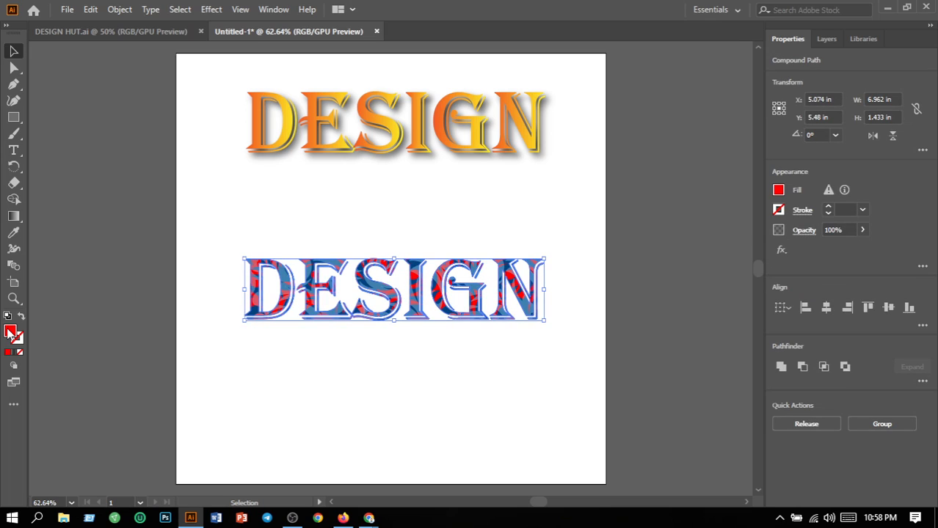
pyautogui.doubleClick(10, 334)
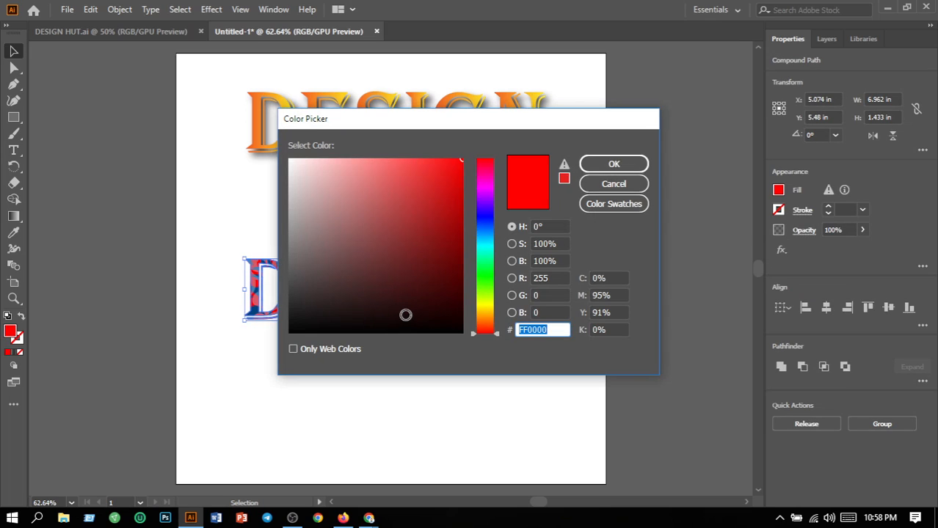
pyautogui.click(337, 331)
pyautogui.click(619, 167)
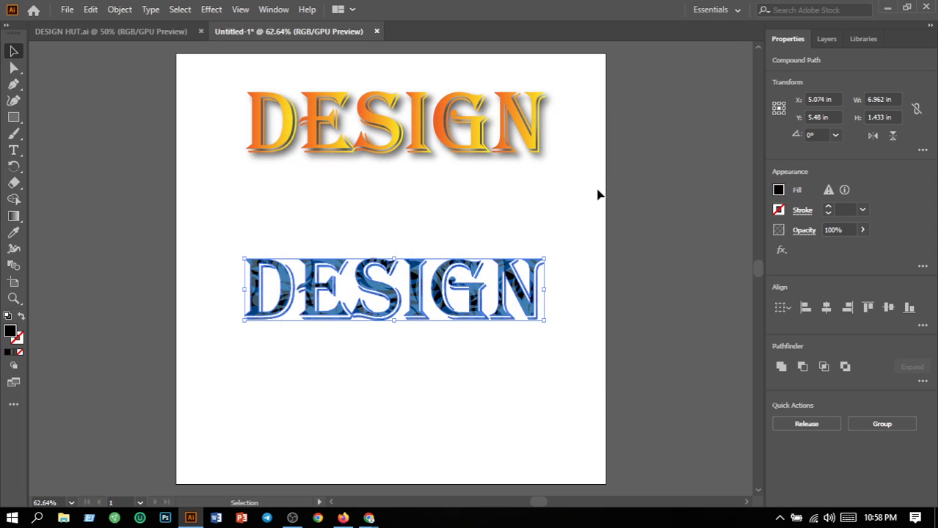
pyautogui.click(576, 209)
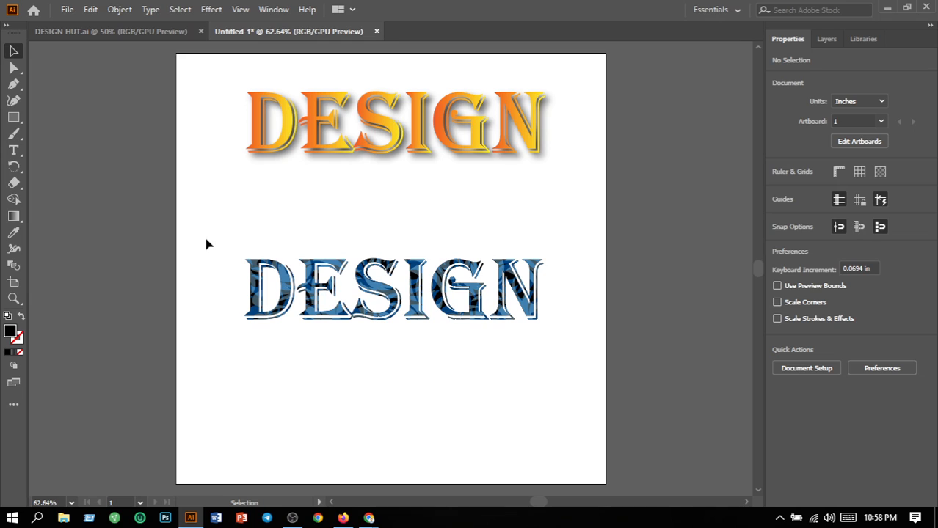
# Step: Set the fill of the lower patterned "DESIGN" word to bright green, 2CF908, and deselect it
pyautogui.moveTo(207, 244); pyautogui.dragTo(574, 358)
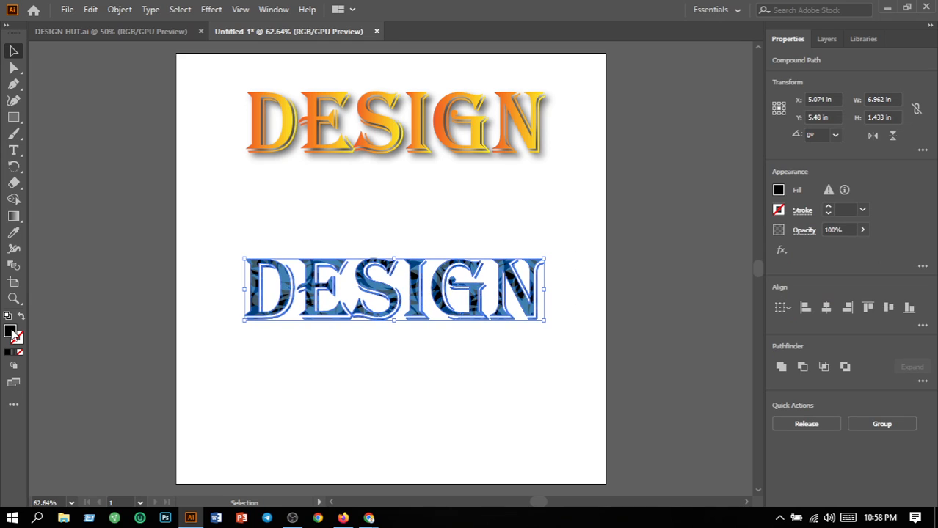
pyautogui.doubleClick(14, 334)
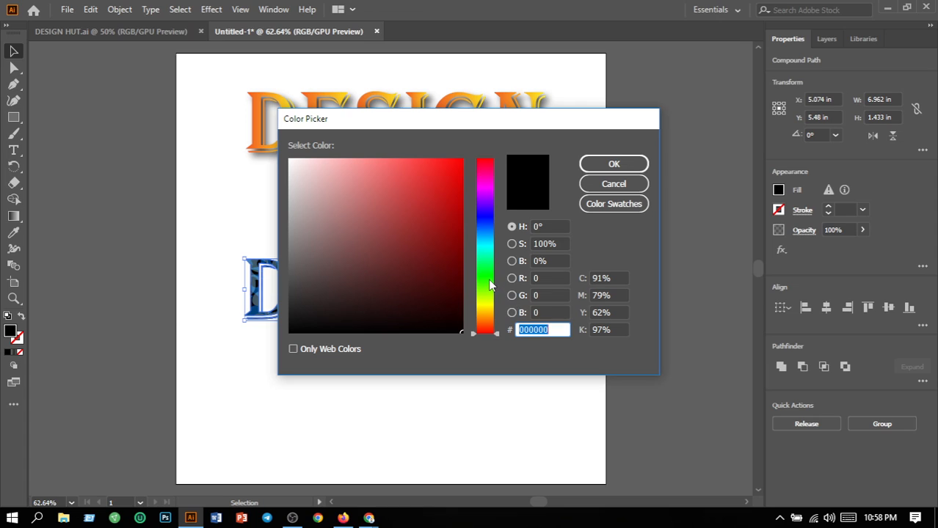
pyautogui.click(490, 279)
pyautogui.click(458, 162)
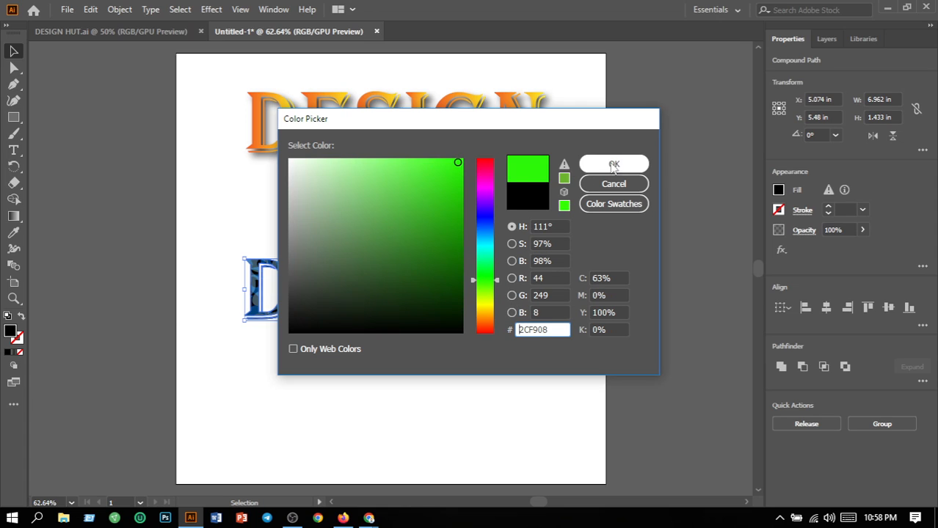
pyautogui.click(636, 165)
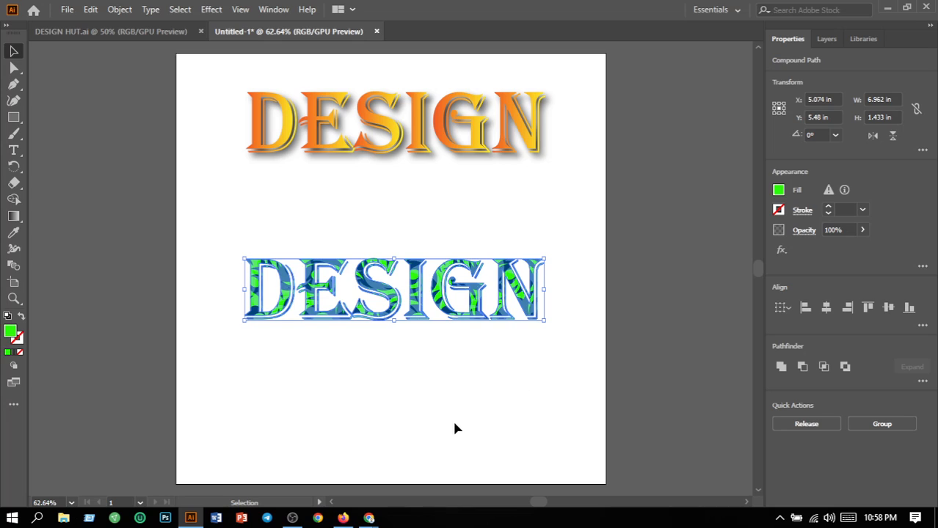
pyautogui.click(438, 433)
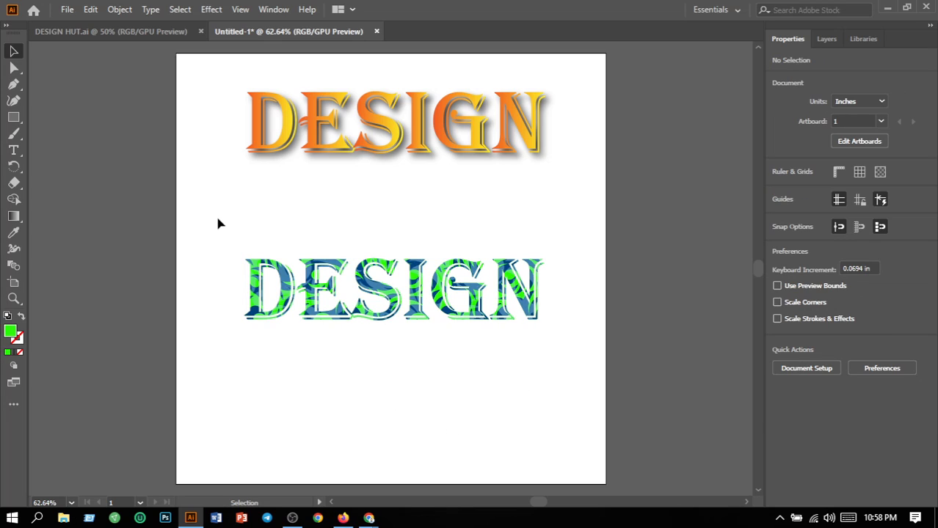
# Step: Duplicate the green "DESIGN" word upward to about Y 3.43 in, and nudge the lower one down to about Y 6.04 in
pyautogui.moveTo(217, 218); pyautogui.dragTo(573, 410)
pyautogui.moveTo(397, 318); pyautogui.dragTo(395, 220)
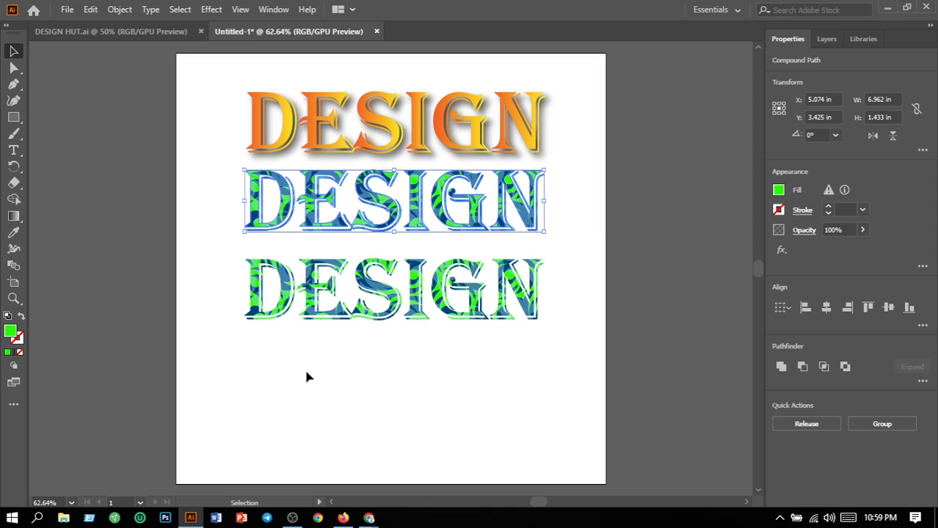
pyautogui.moveTo(214, 256); pyautogui.dragTo(547, 380)
pyautogui.press('Down')
pyautogui.press('Down')
pyautogui.press('Down')
pyautogui.press('Down')
pyautogui.press('Down')
pyautogui.press('Down')
pyautogui.press('Down')
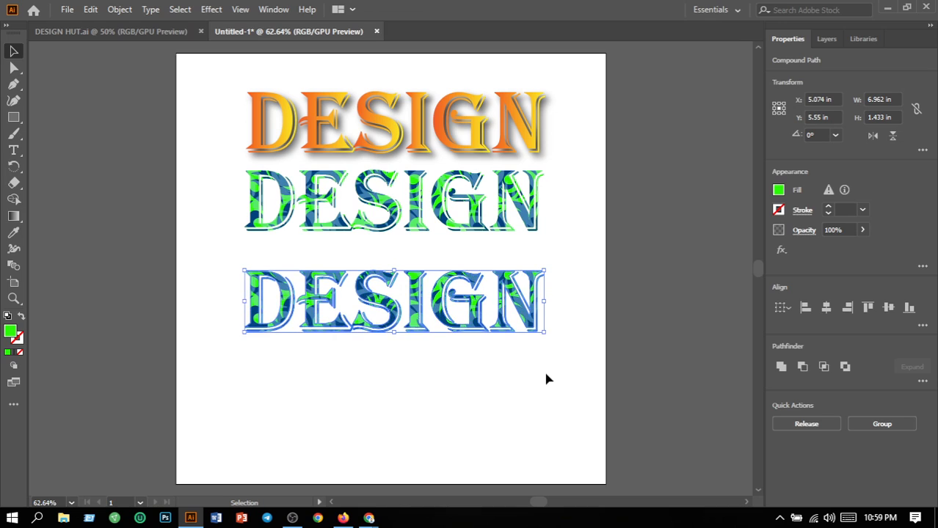
pyautogui.press('Down')
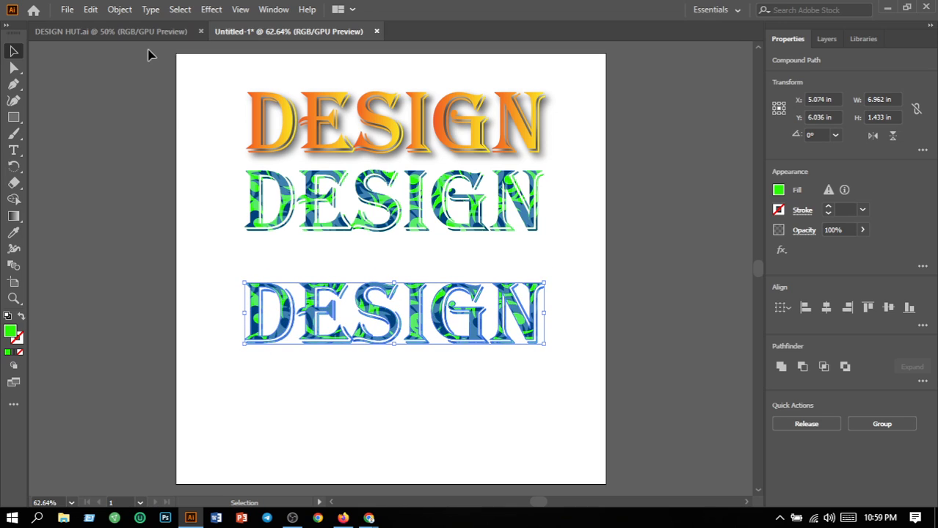
# Step: Use the Color Guide to give the lowest "DESIGN" word a pale green tint as fill, and close the guide
pyautogui.click(272, 11)
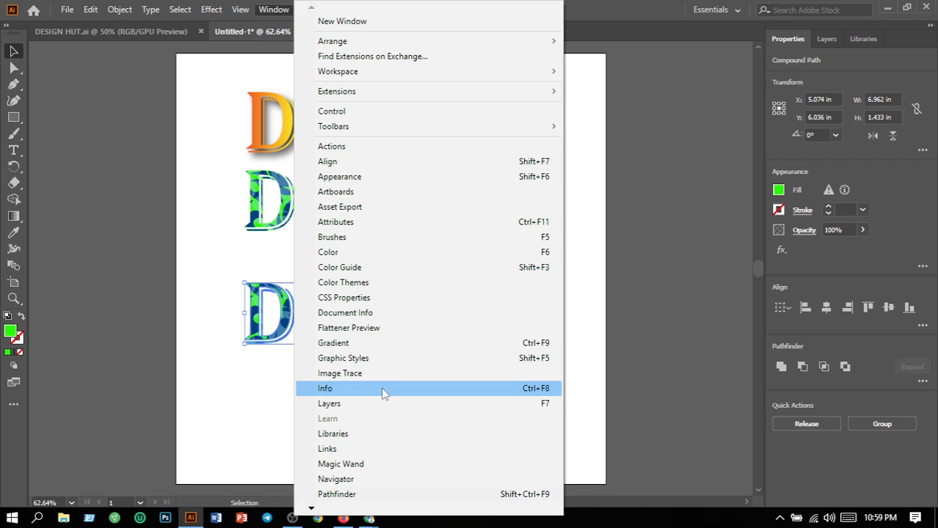
pyautogui.click(366, 269)
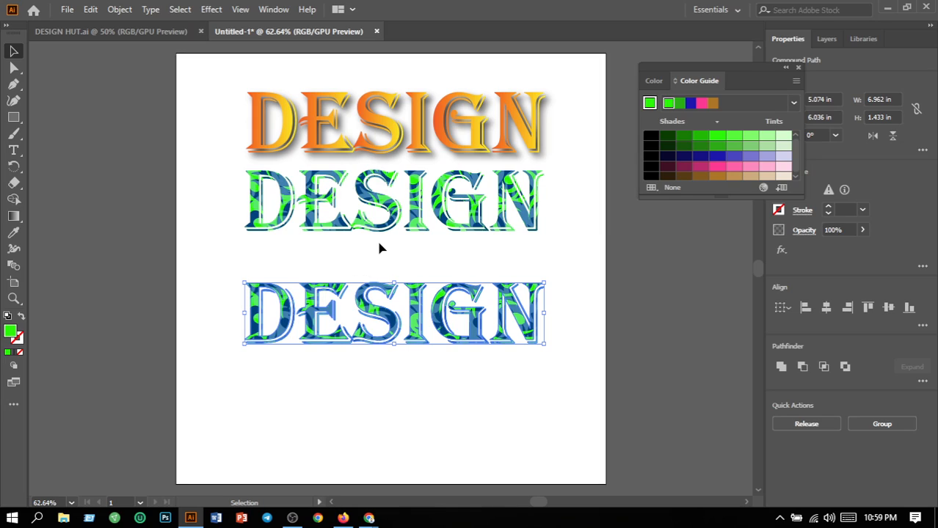
pyautogui.click(733, 139)
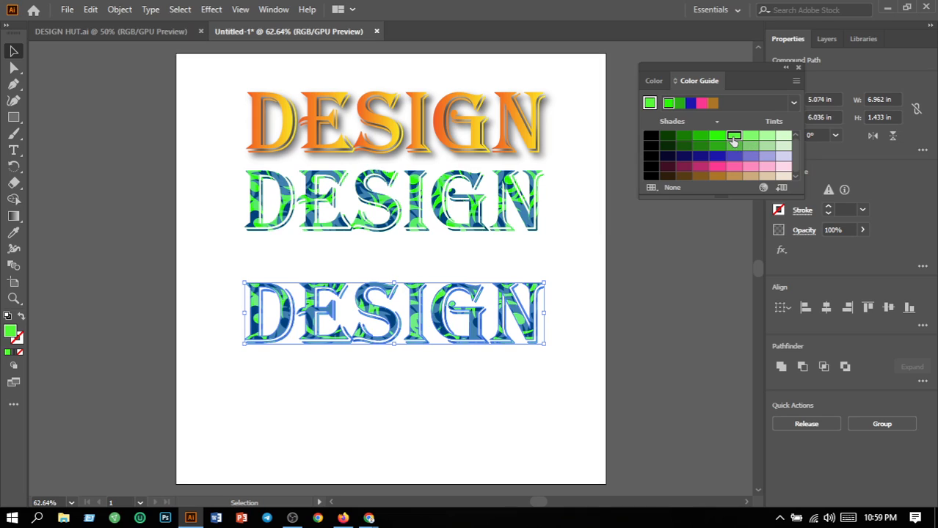
pyautogui.click(766, 139)
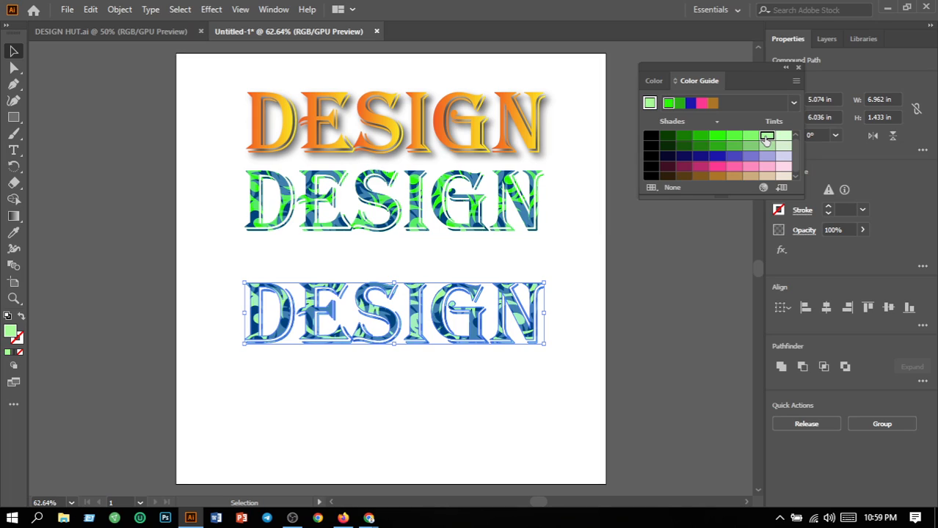
pyautogui.click(799, 67)
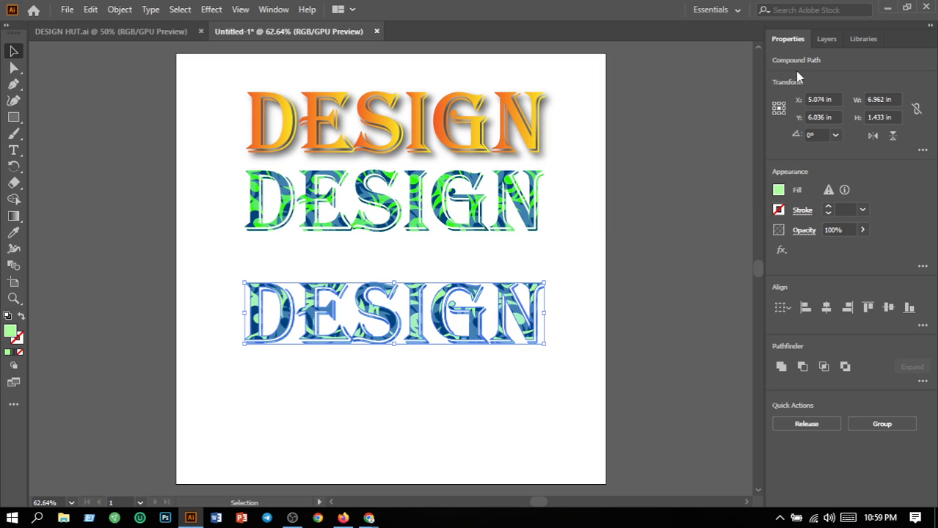
# Step: Apply a 3D Extrude & Bevel effect to the lowest "DESIGN" word, Off-Axis Front, 50 pt depth, no bevel, Plastic Shading, and deselect it
pyautogui.click(180, 10)
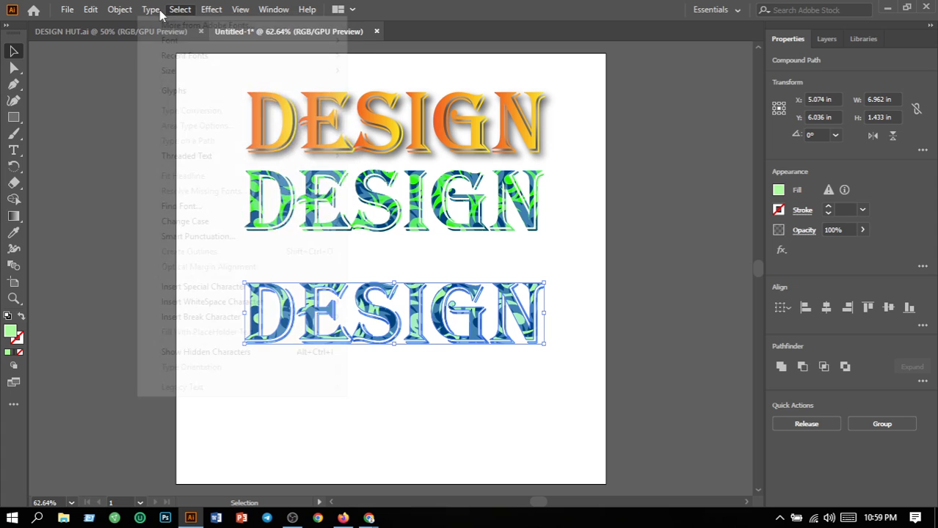
pyautogui.click(210, 9)
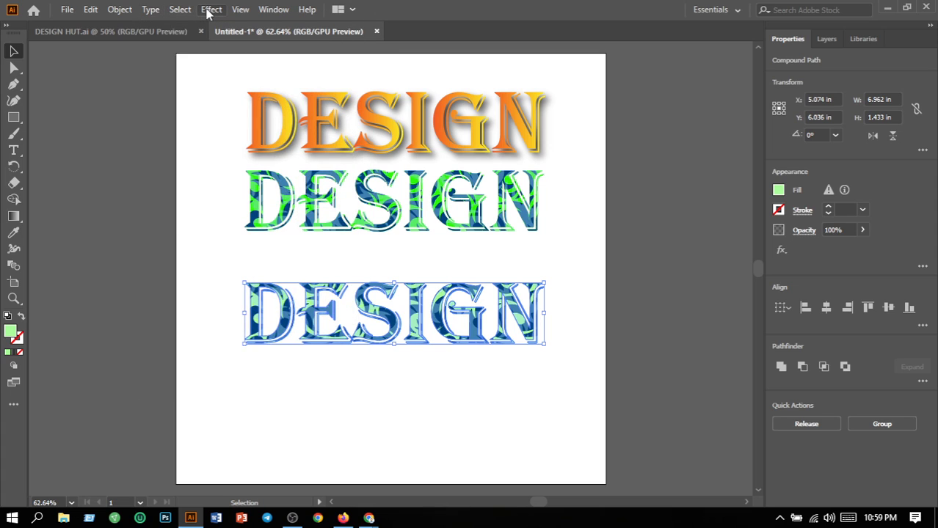
pyautogui.click(209, 10)
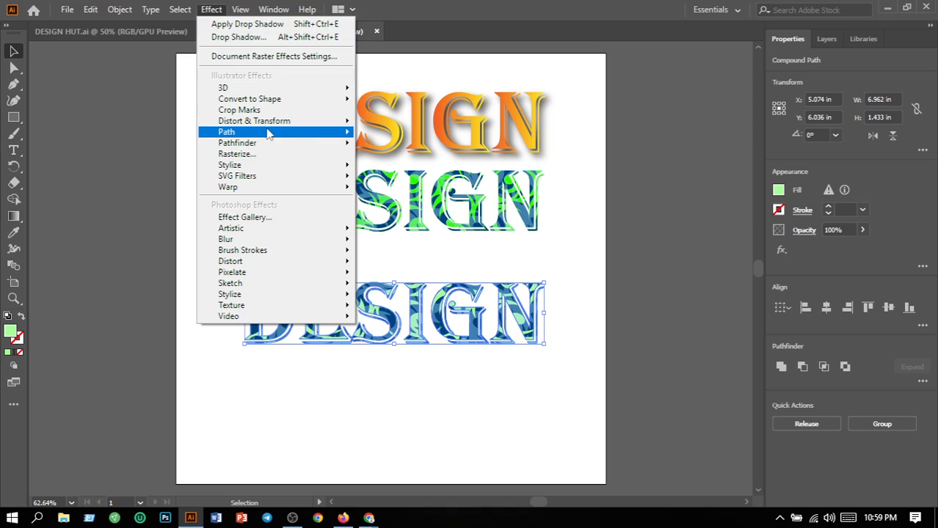
pyautogui.moveTo(290, 89)
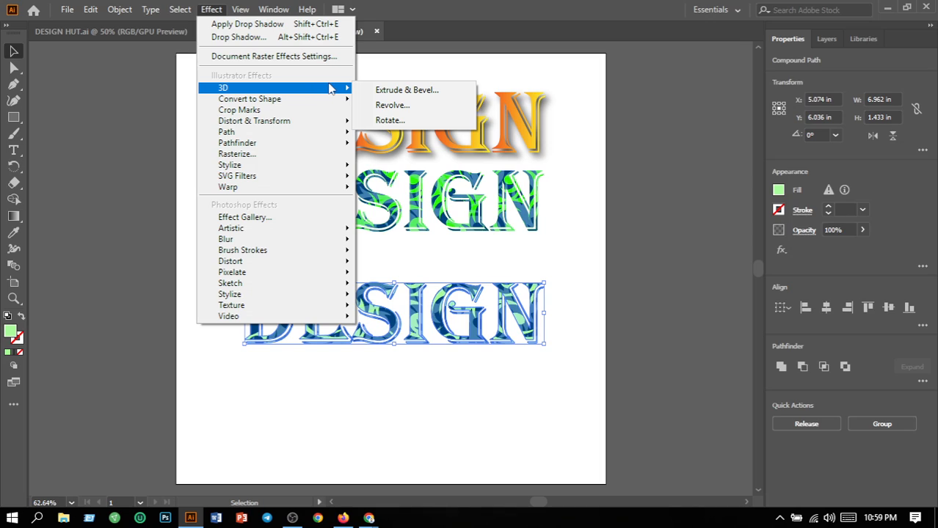
pyautogui.click(388, 91)
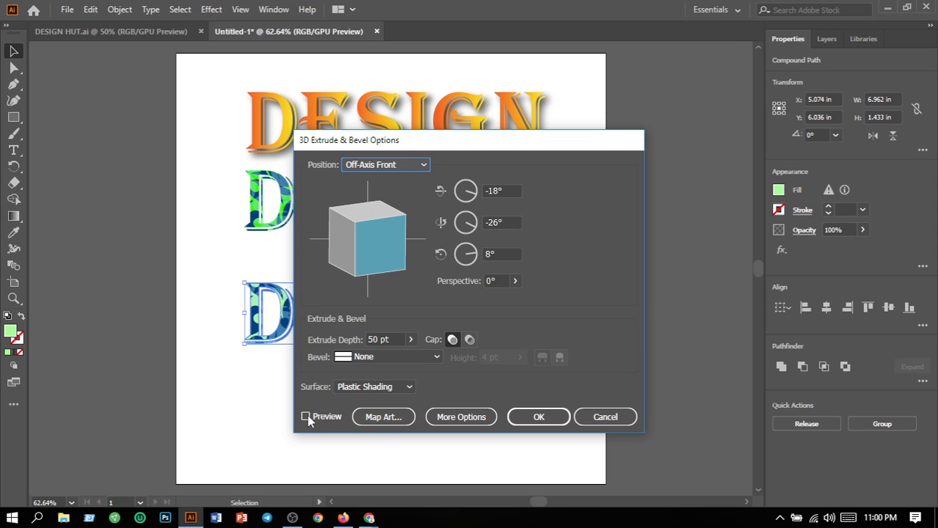
pyautogui.click(539, 418)
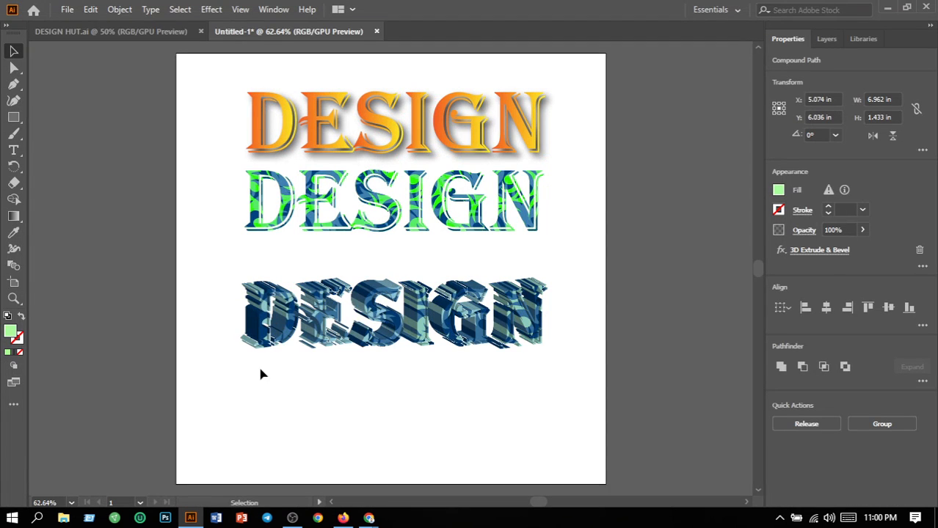
pyautogui.click(260, 370)
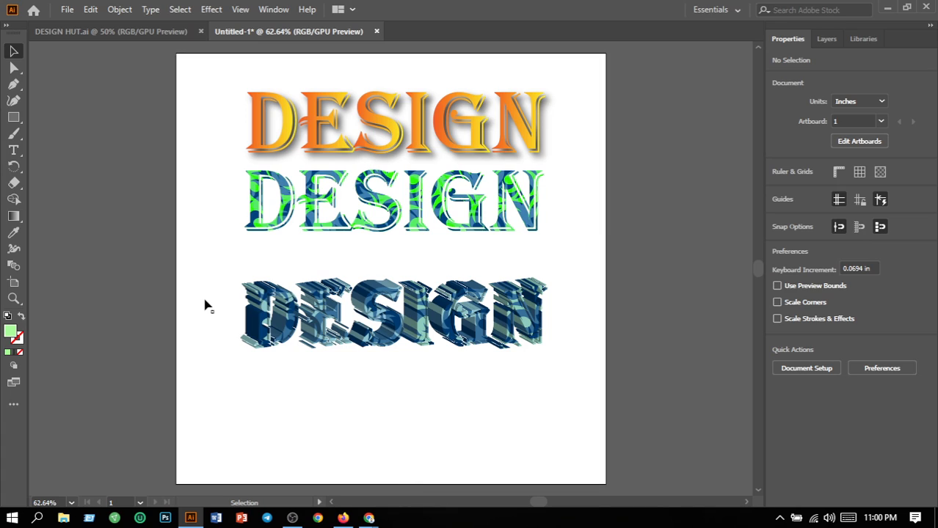
# Step: Add a 3D Rotate effect to the extruded "DESIGN" word as a new effect, Off-Axis Front with No Shading, and deselect it
pyautogui.moveTo(217, 260); pyautogui.dragTo(575, 387)
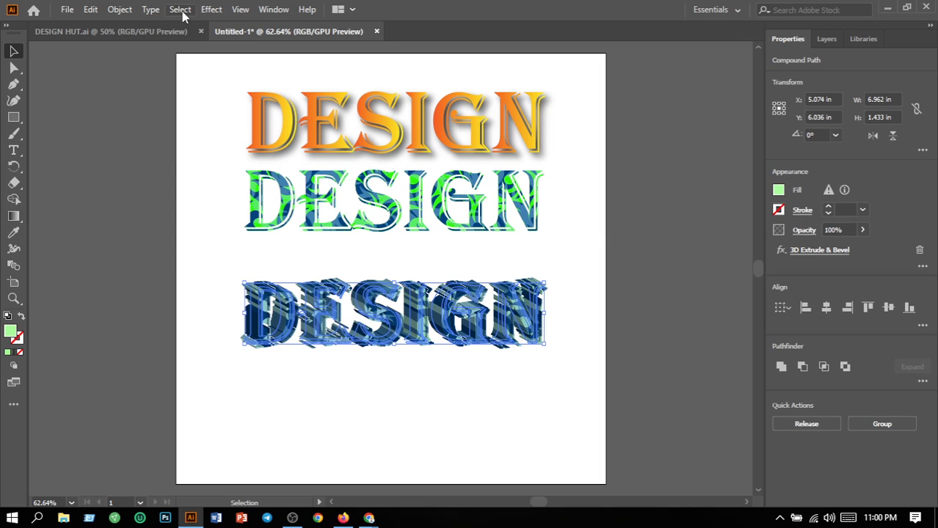
pyautogui.click(211, 10)
pyautogui.moveTo(286, 90)
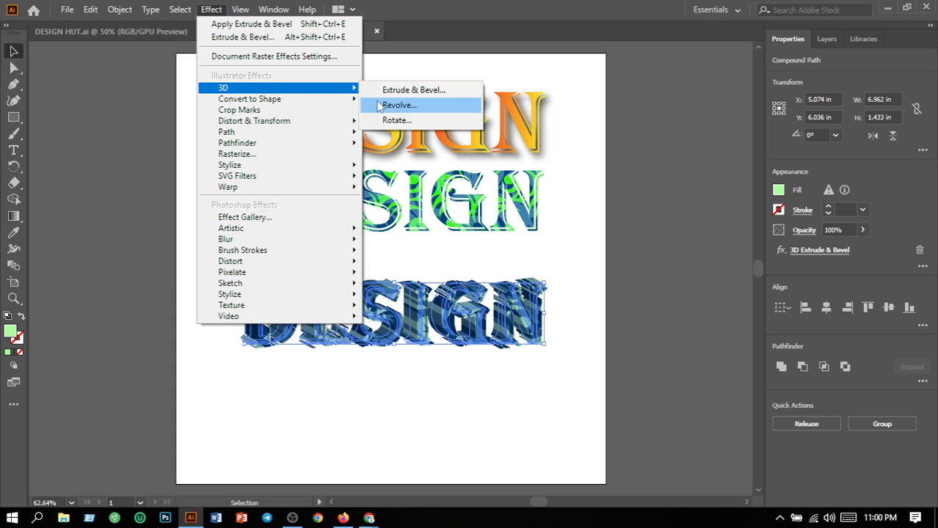
pyautogui.click(381, 120)
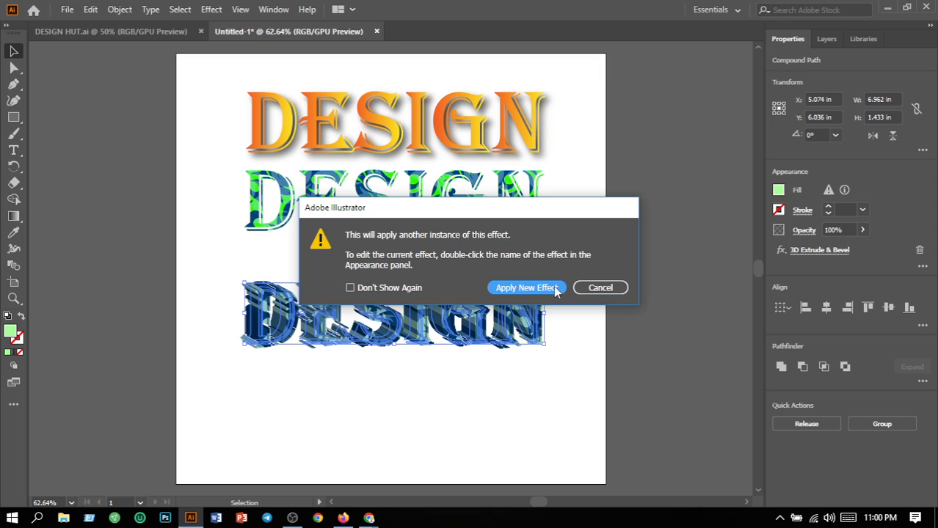
pyautogui.click(526, 288)
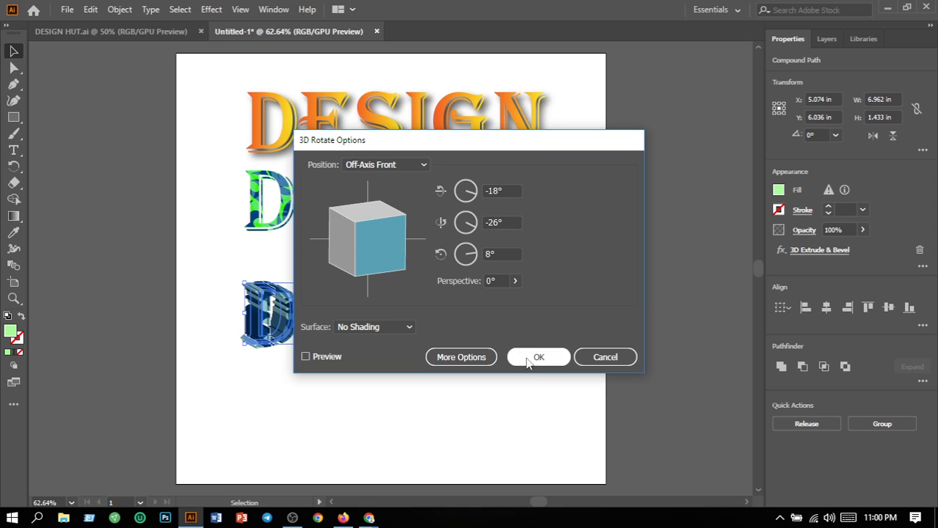
pyautogui.click(535, 358)
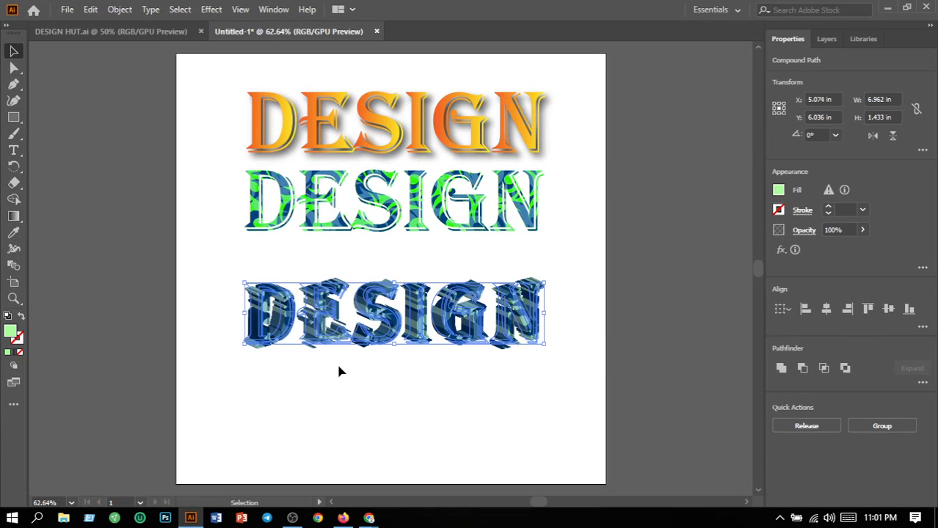
pyautogui.click(98, 206)
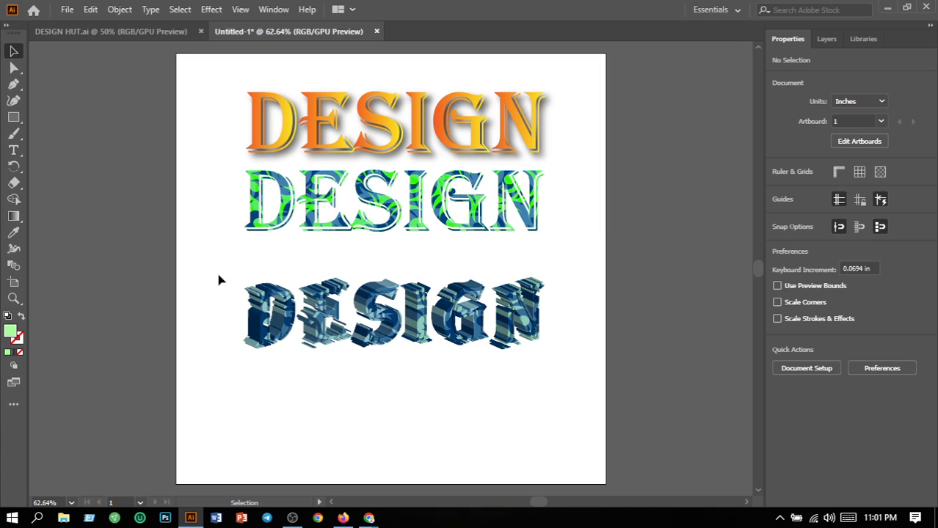
# Step: Move the 3D "DESIGN" word up beneath the green one, to about X 4.92 in, Y 5.24 in, and deselect it
pyautogui.moveTo(218, 273); pyautogui.dragTo(454, 399)
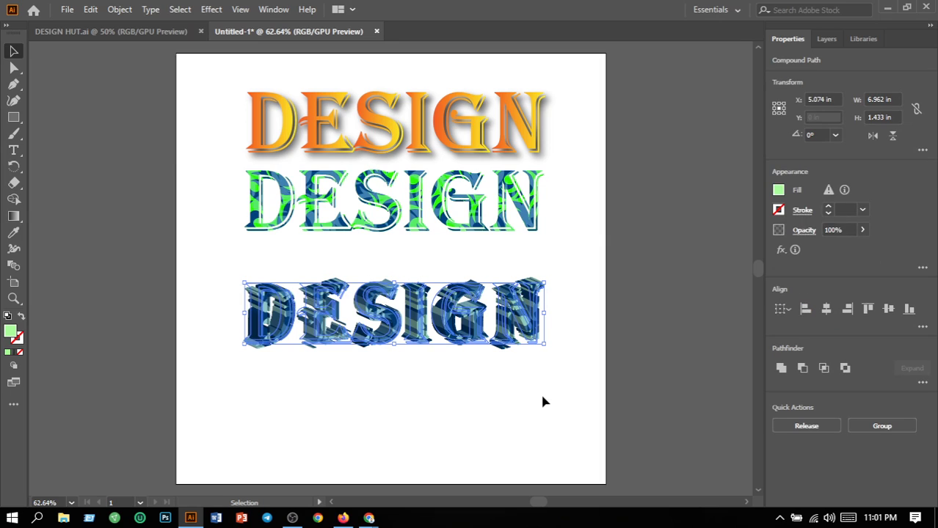
pyautogui.moveTo(411, 337); pyautogui.dragTo(403, 303)
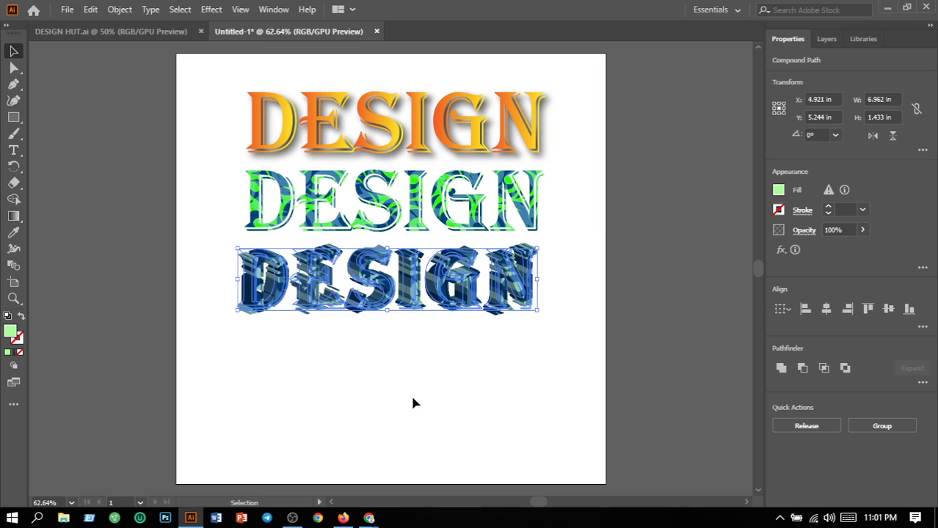
pyautogui.click(410, 393)
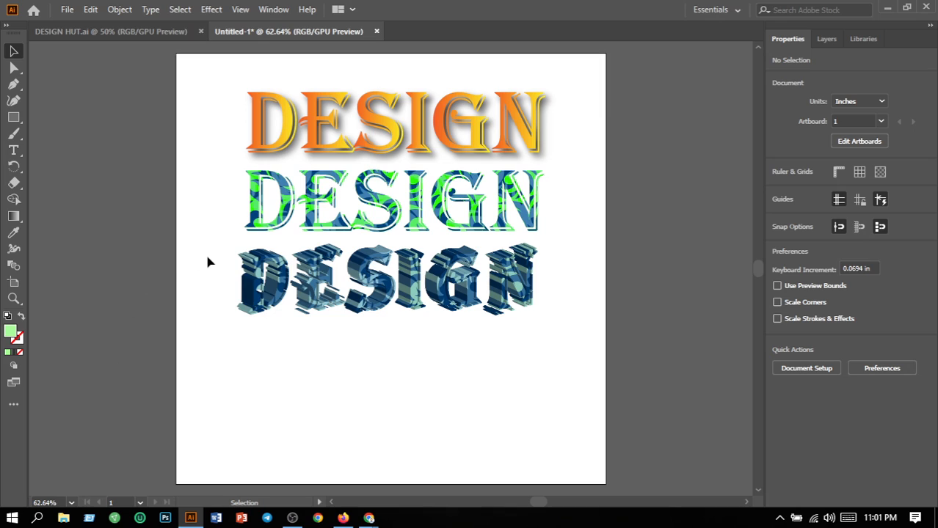
# Step: Set the fill of the 3D "DESIGN" word to bright red with a hue of 0°, and deselect it
pyautogui.moveTo(202, 255); pyautogui.dragTo(564, 369)
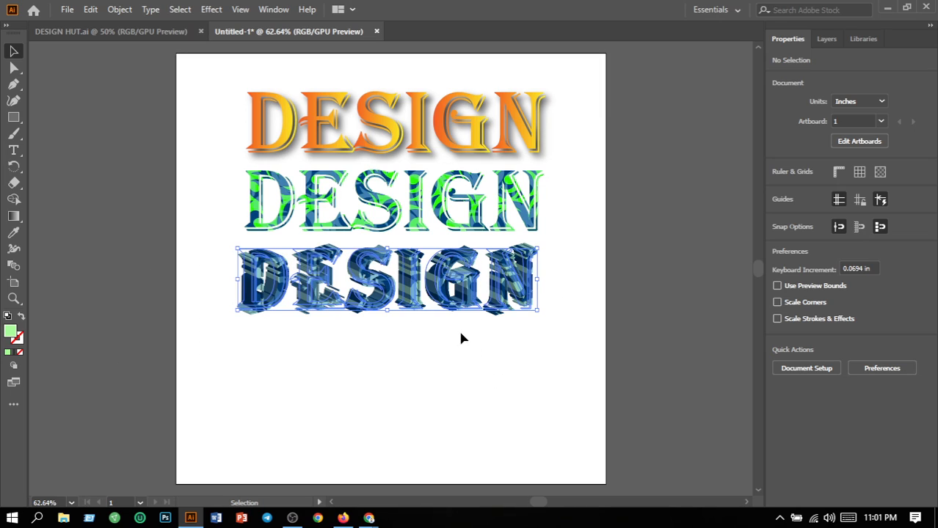
pyautogui.doubleClick(12, 332)
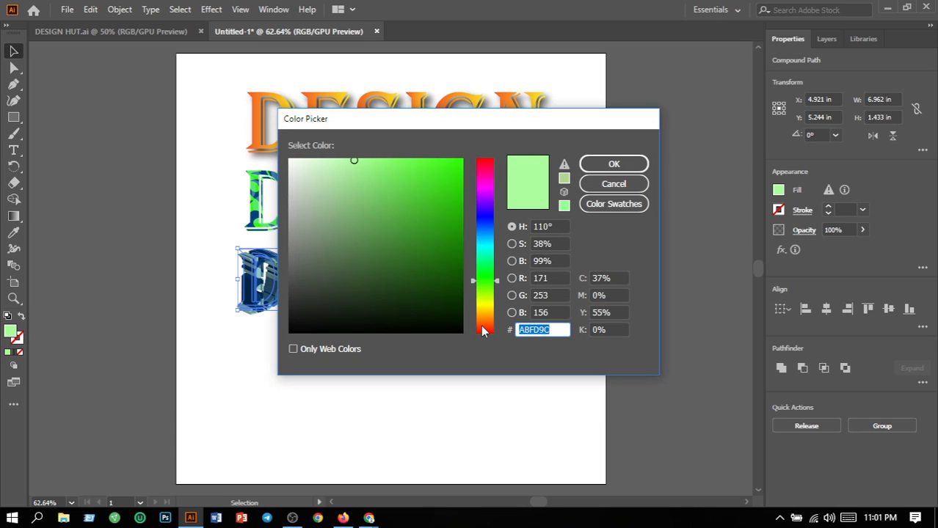
pyautogui.moveTo(481, 329); pyautogui.dragTo(486, 346)
pyautogui.click(459, 160)
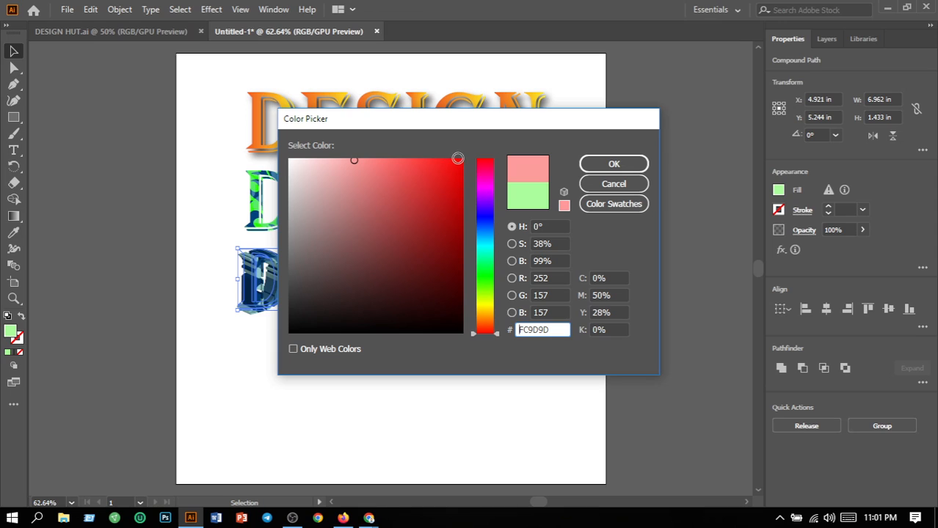
pyautogui.click(614, 164)
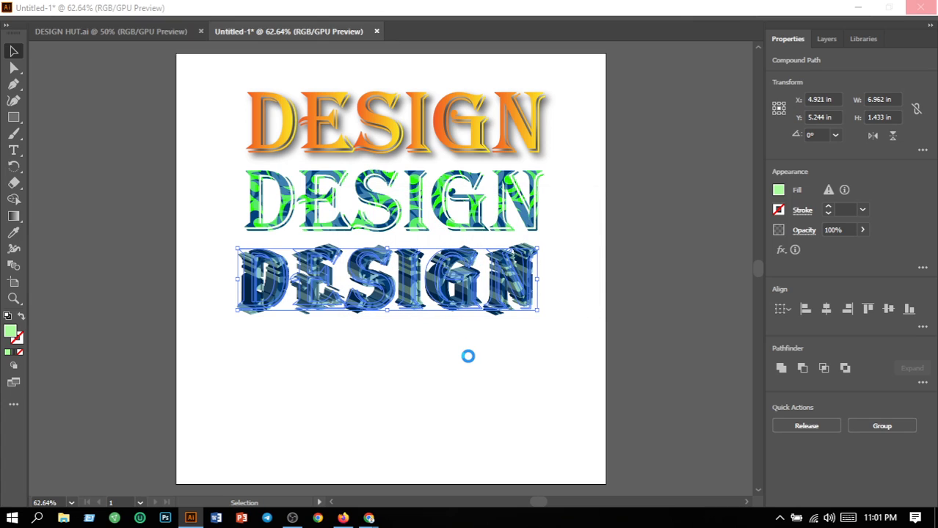
pyautogui.hotkey('ctrl', 'z')
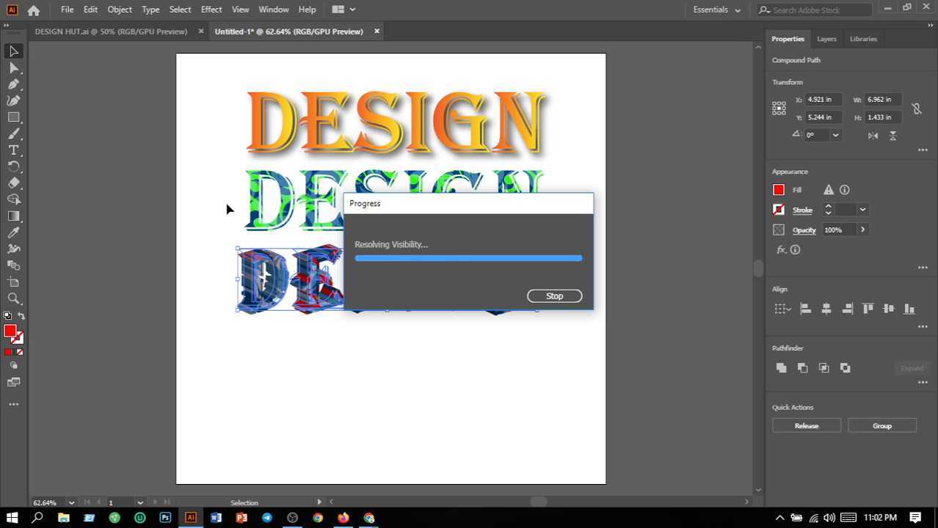
pyautogui.click(320, 400)
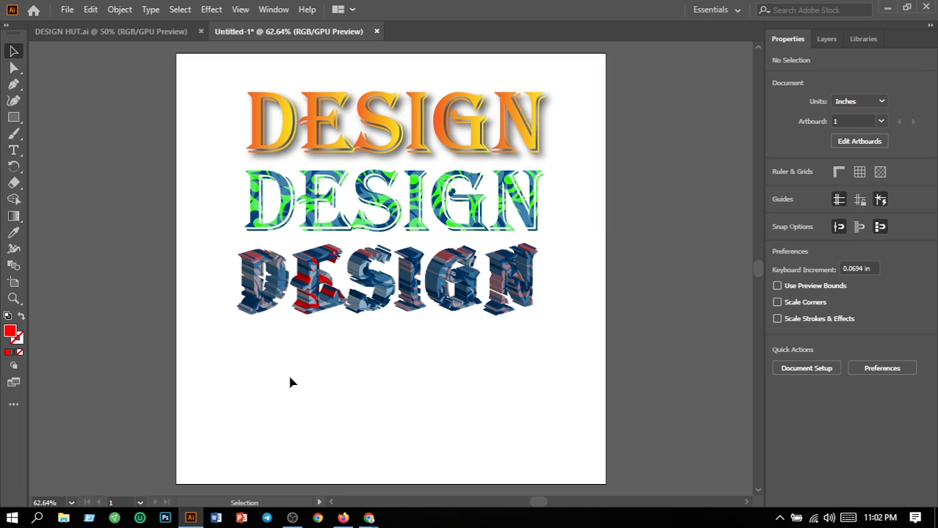
pyautogui.click(294, 519)
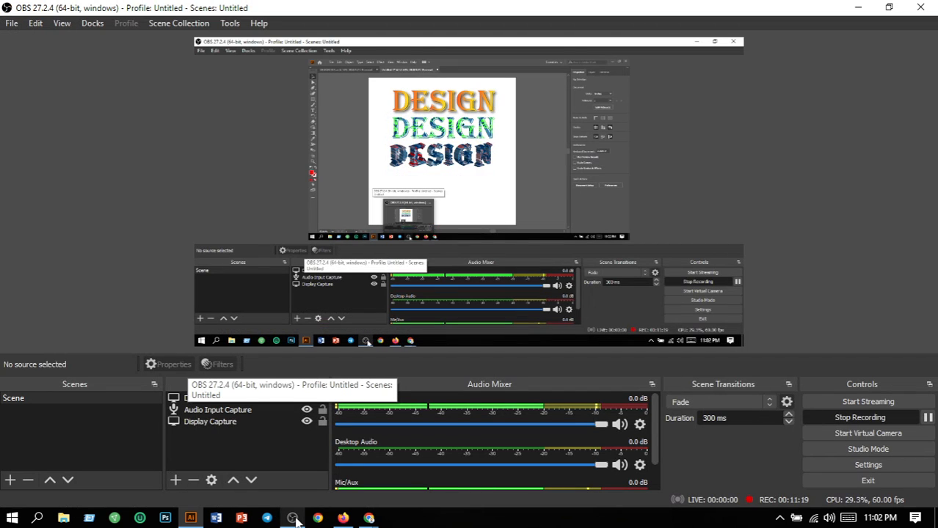